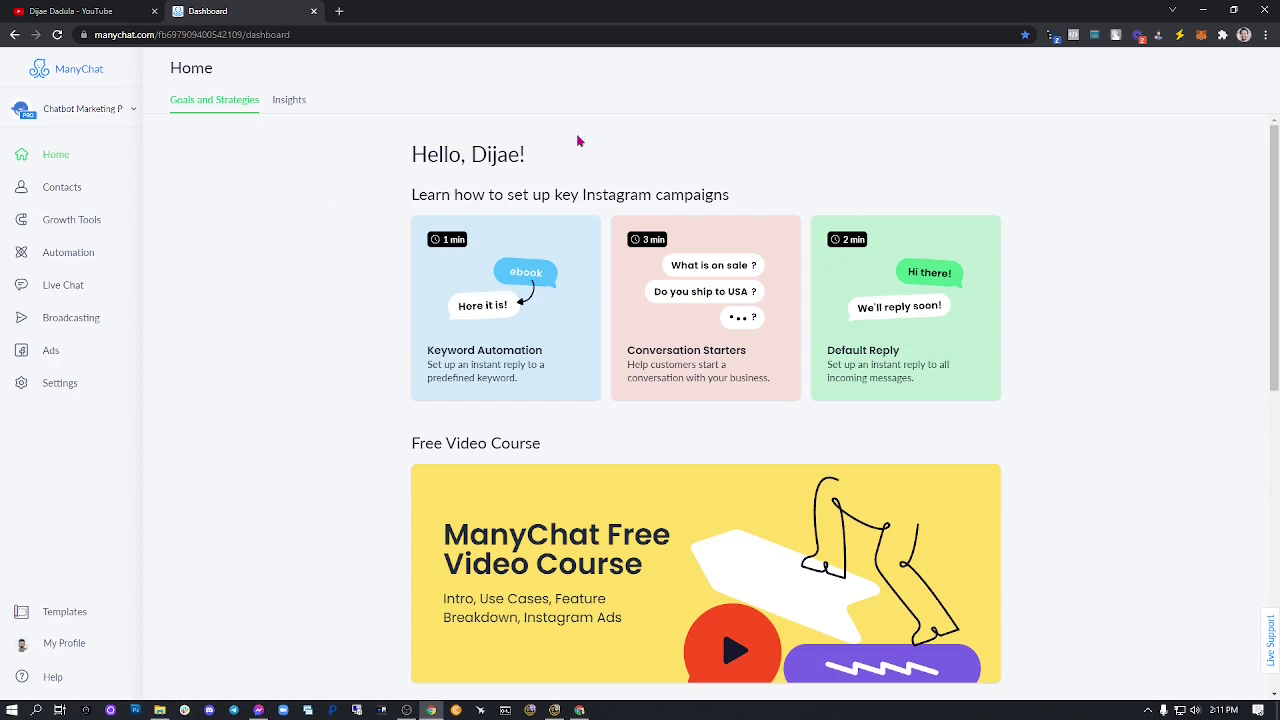
- Open the account's billing settings and review the billing plan, wallet balance and invoice sections
left_click(75, 388)
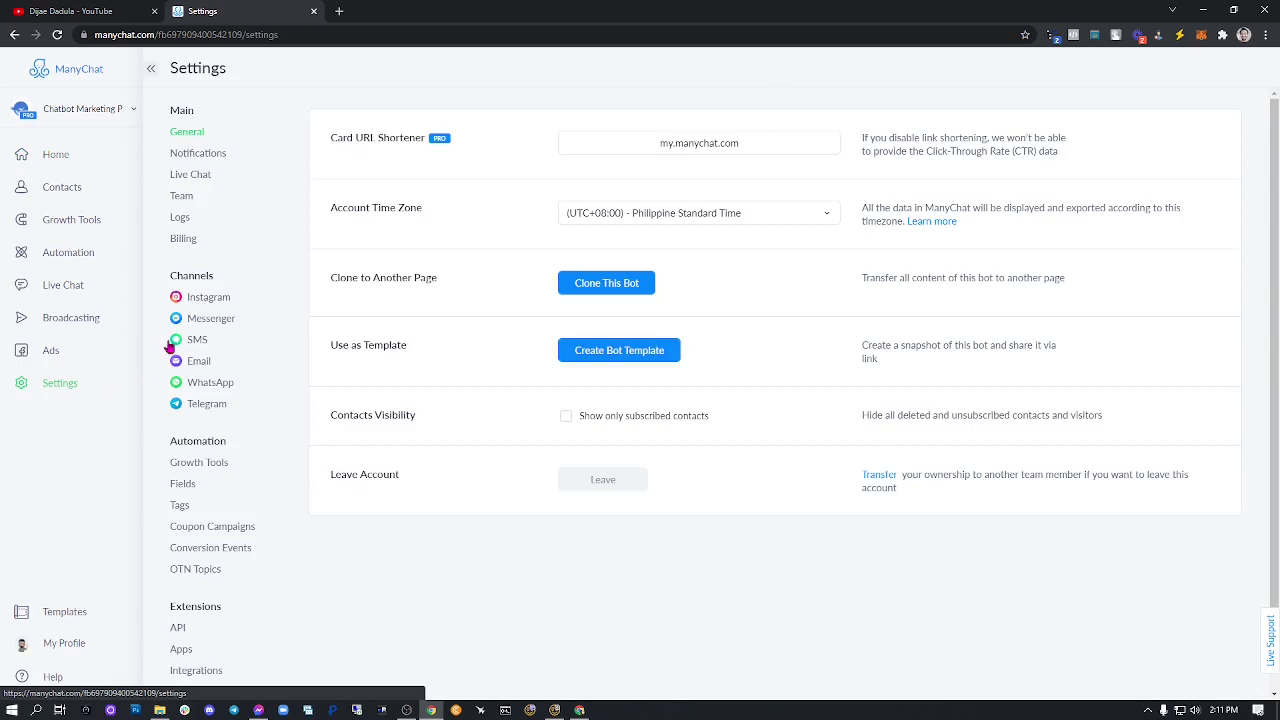
left_click(176, 243)
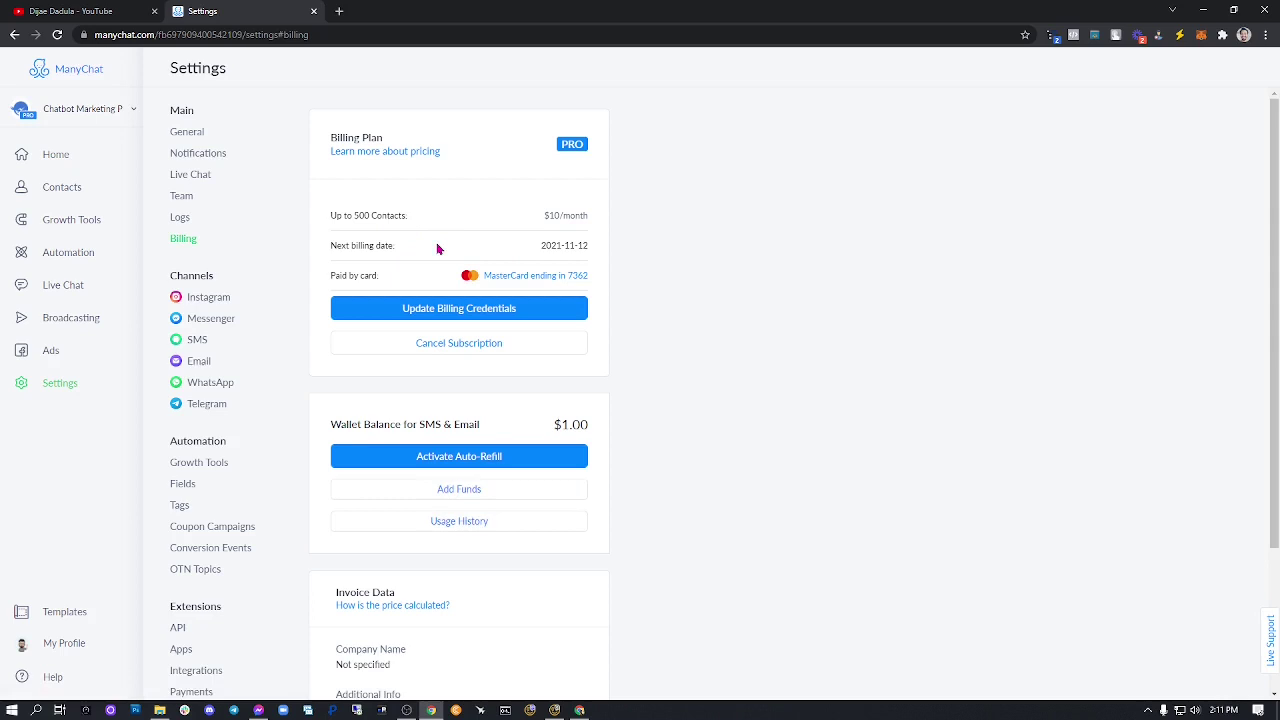
mouse_move(514, 277)
scroll(704, 288, "down", 1)
scroll(705, 287, "up", 1)
scroll(705, 287, "down", 2)
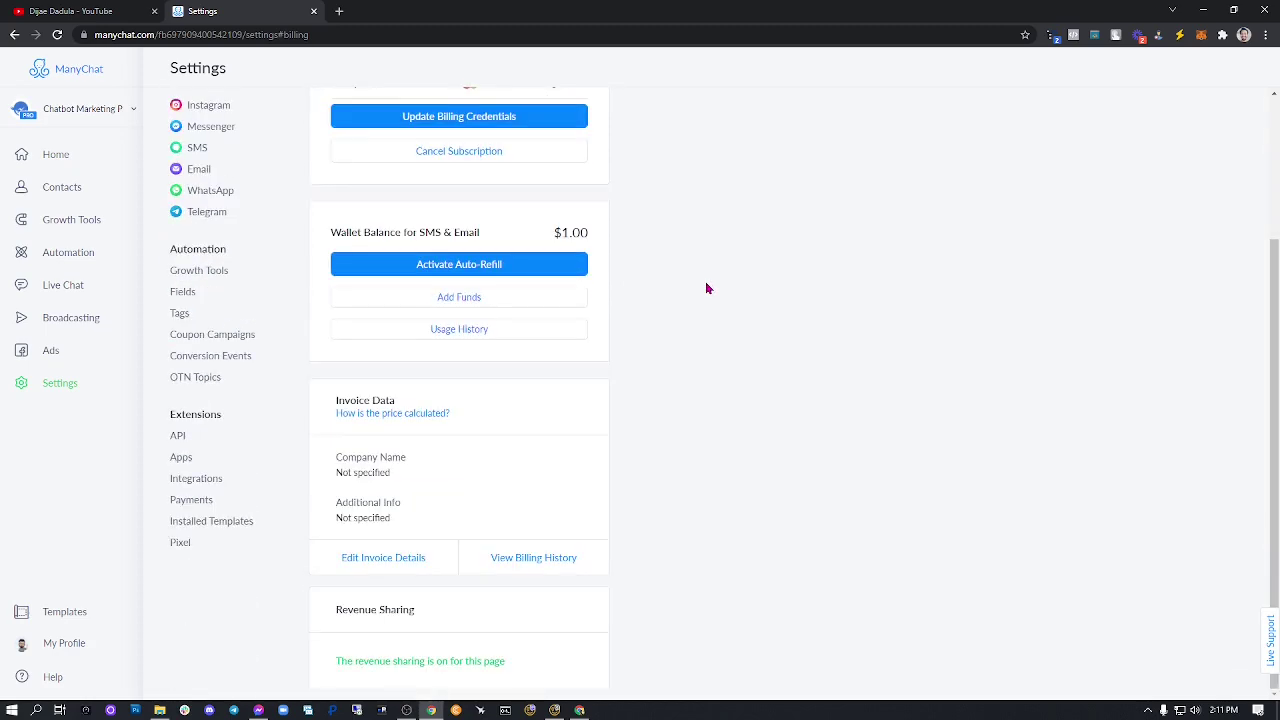
scroll(706, 288, "up", 2)
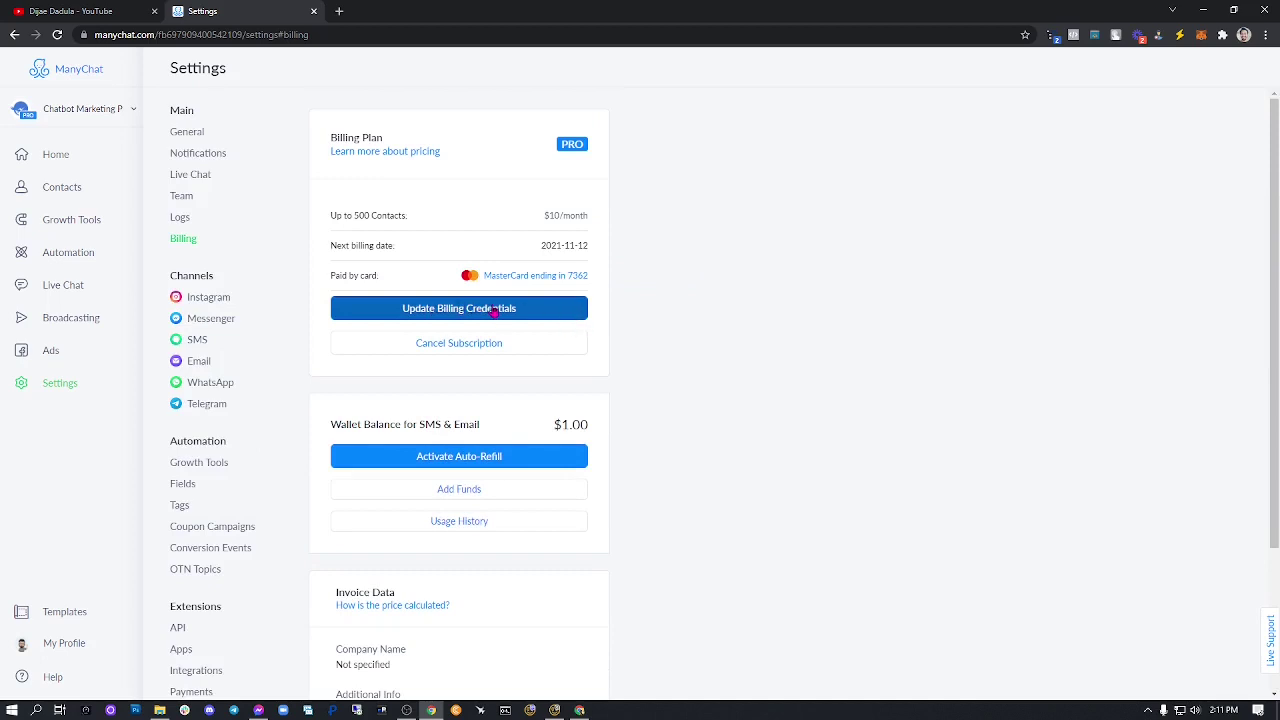
- View the card form for updating the billing credentials, and return to the billing page to check the plan's monthly price
left_click(496, 311)
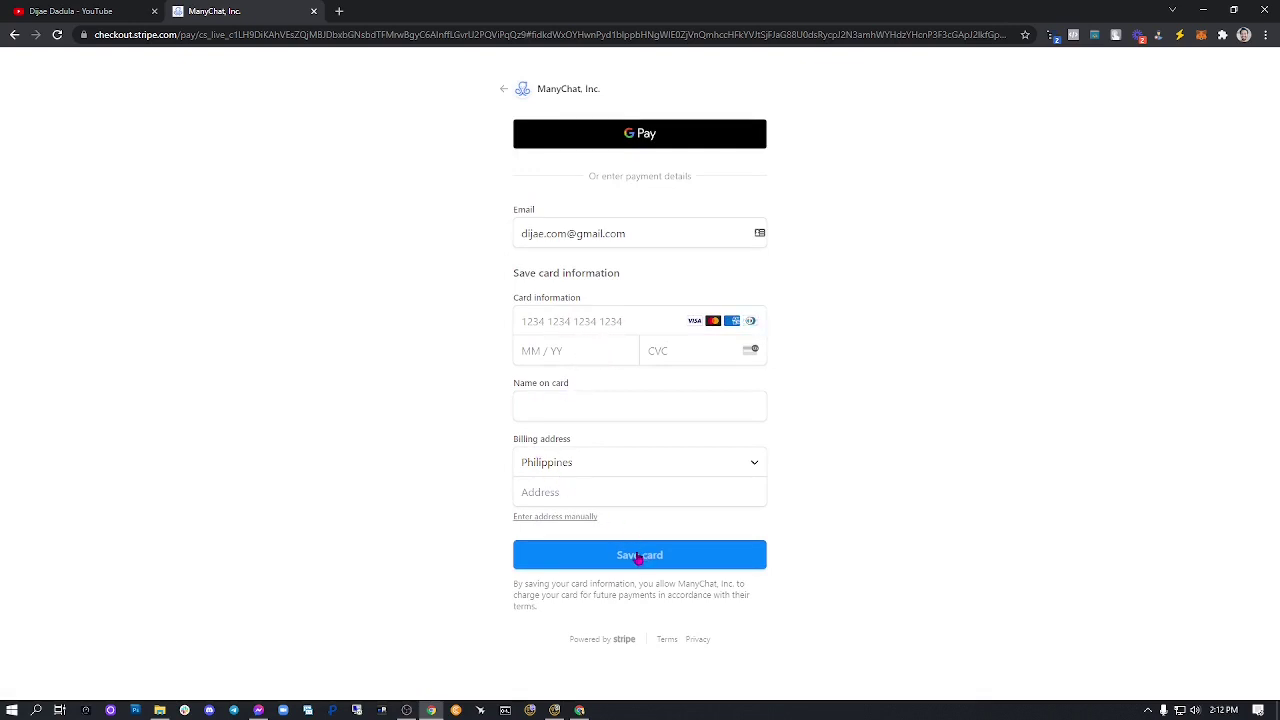
left_click(14, 34)
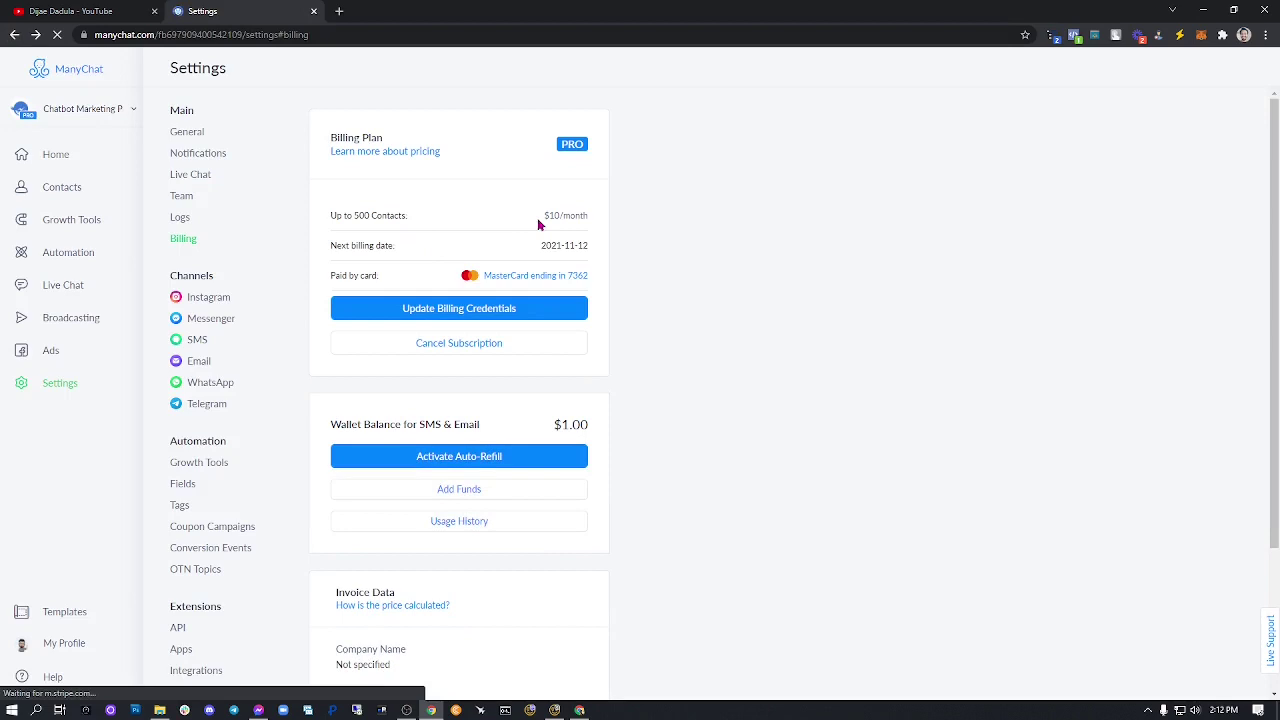
left_click_drag(546, 215, 590, 222)
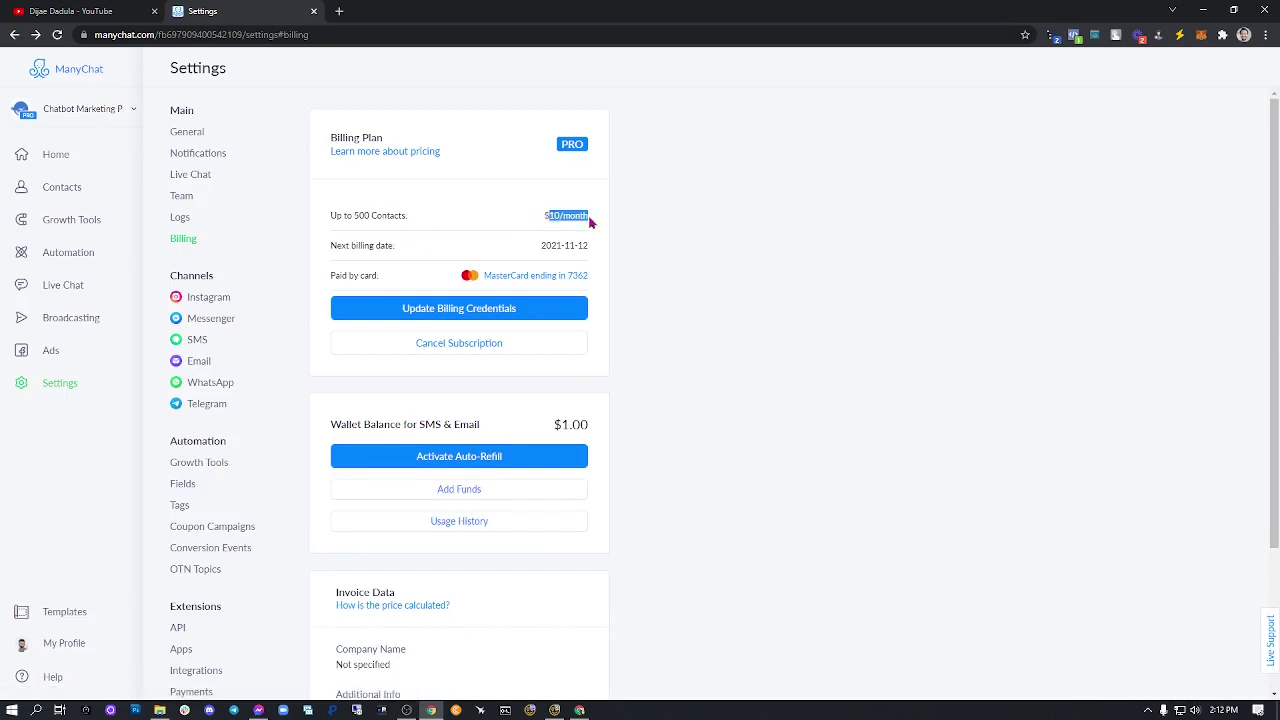
left_click(574, 217)
double_click(550, 216)
left_click(626, 227)
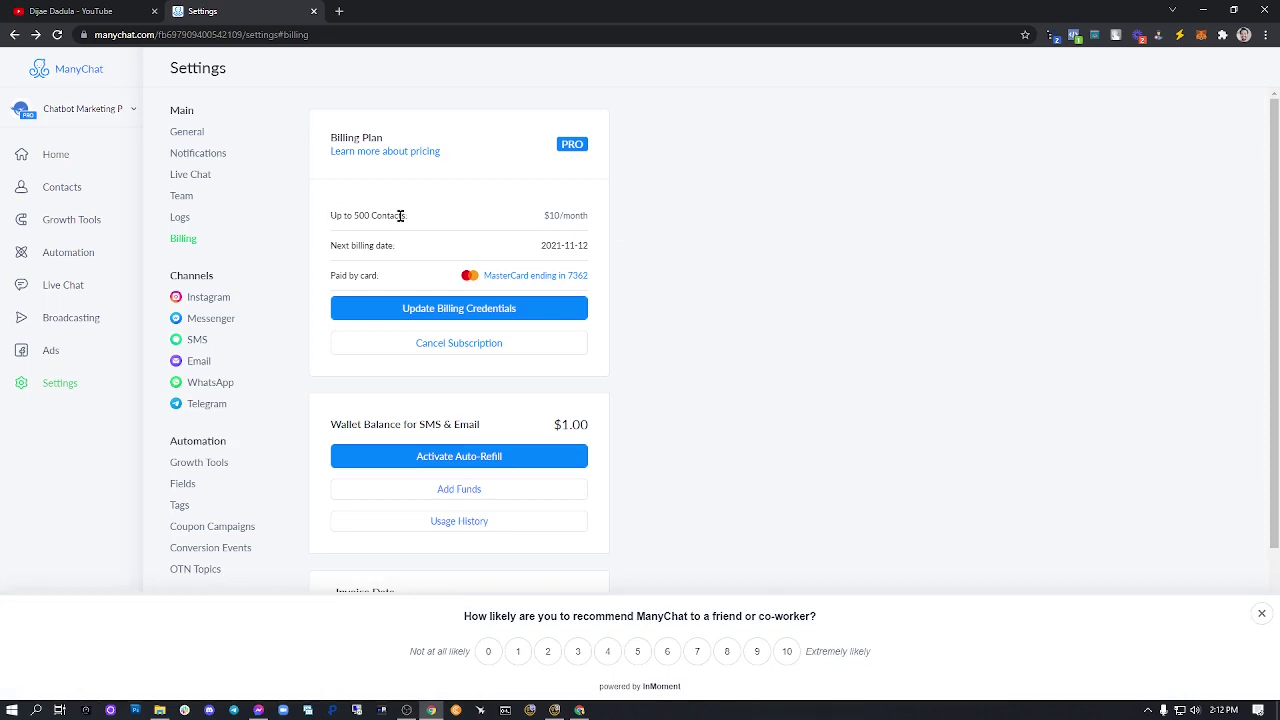
- Open the pricing information page from the billing plan and compare the Free and Pro plans
left_click(375, 153)
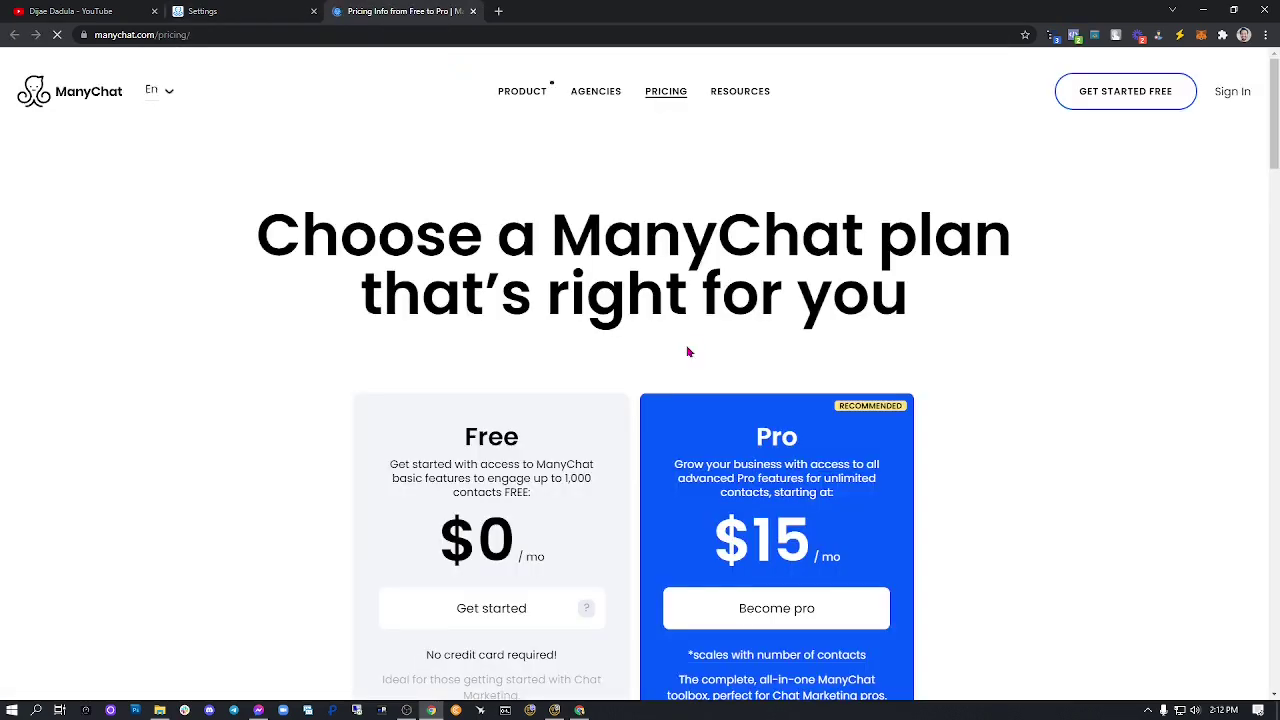
scroll(686, 349, "down", 1)
scroll(676, 343, "down", 1)
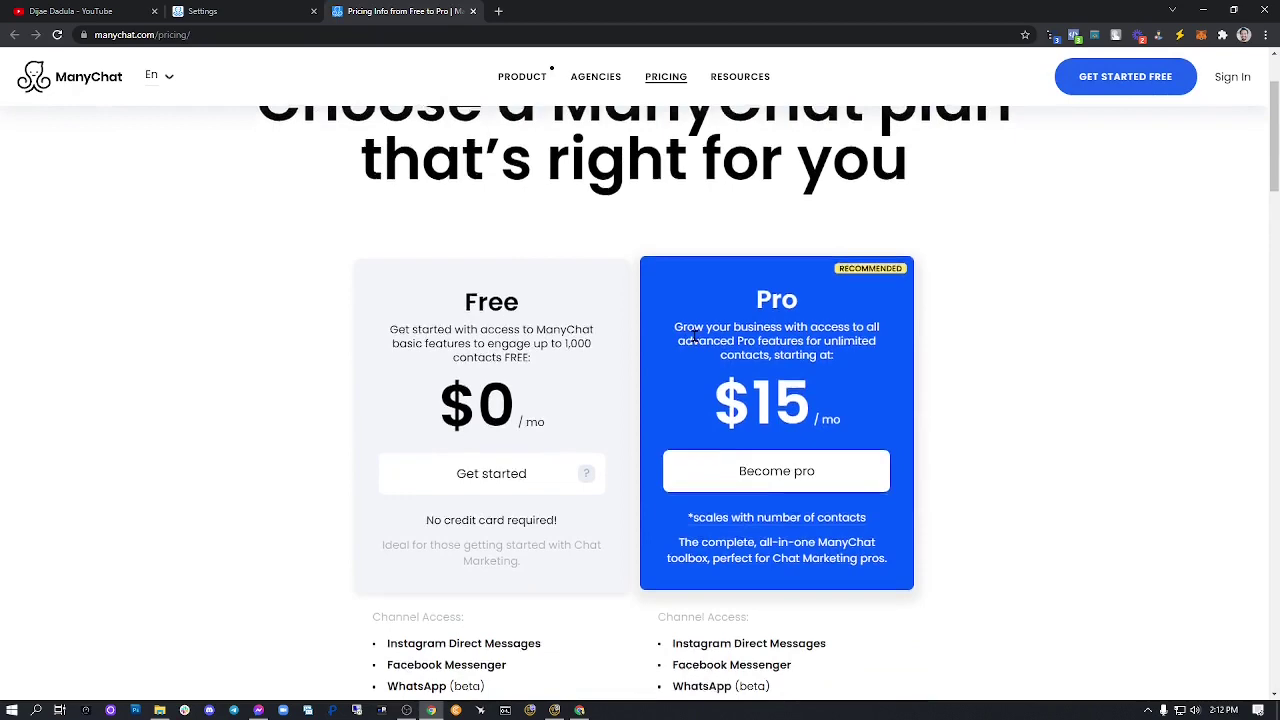
scroll(697, 342, "down", 1)
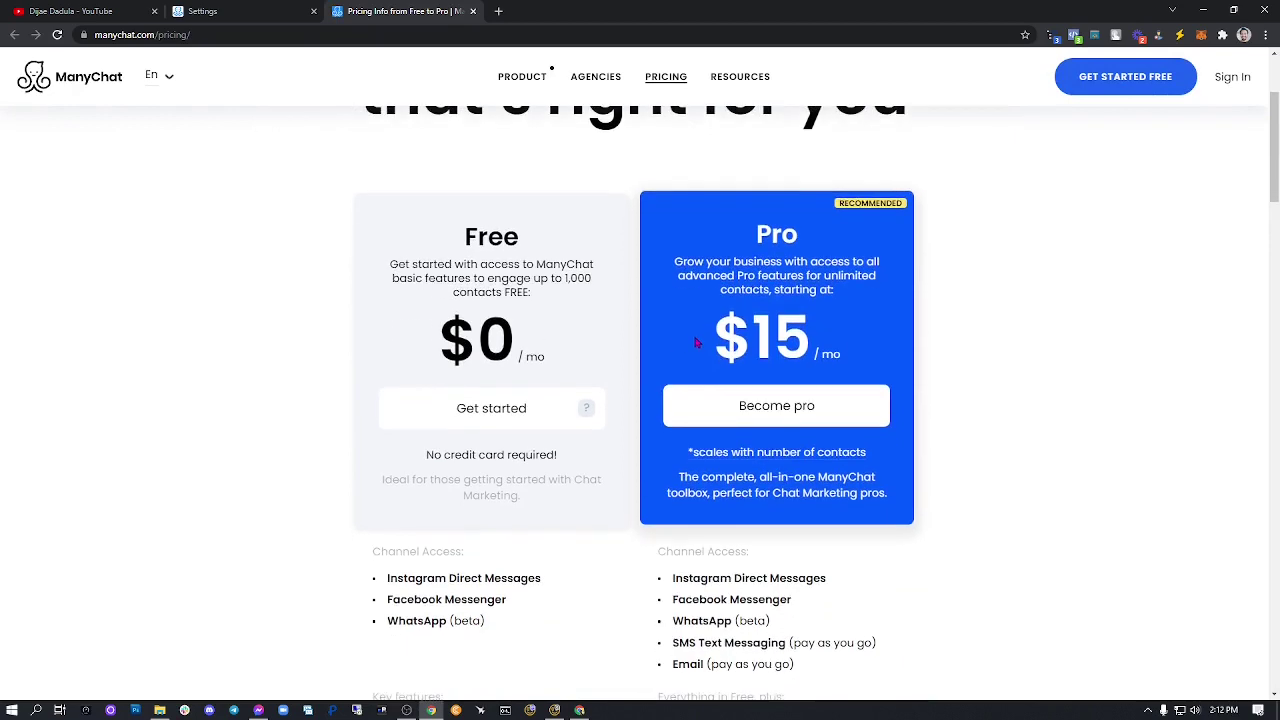
scroll(676, 344, "down", 1)
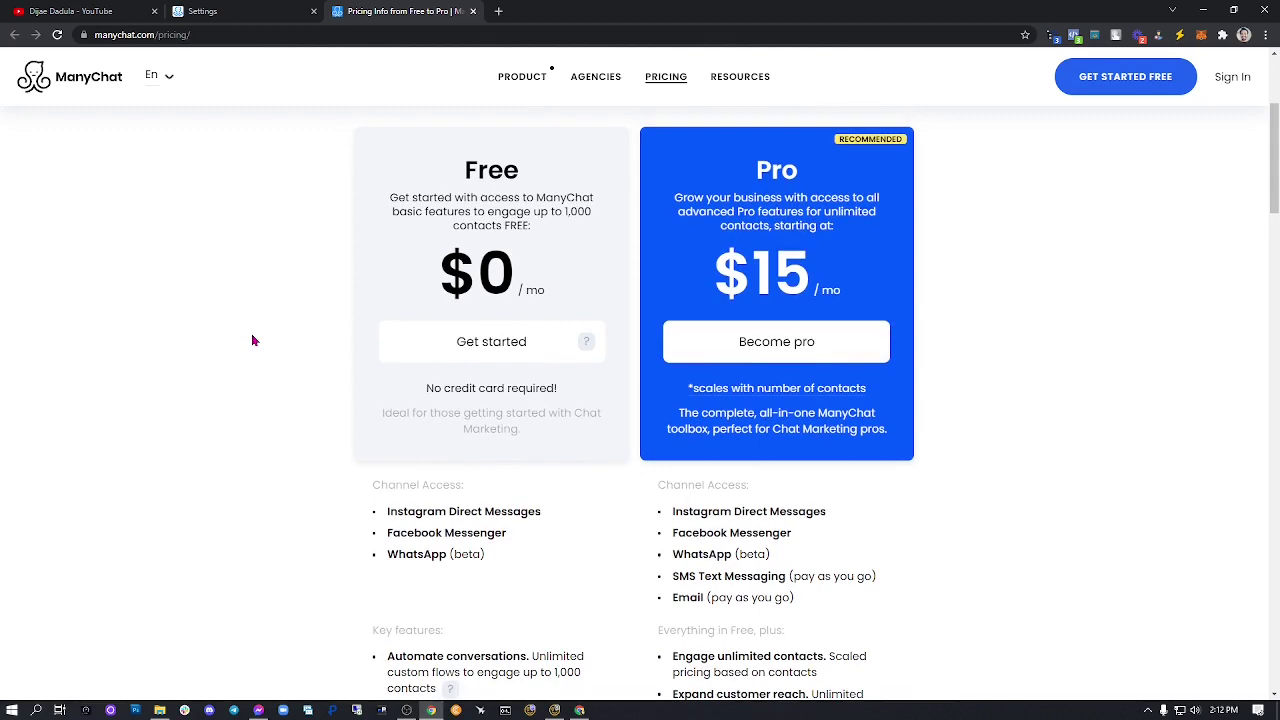
scroll(287, 367, "down", 8)
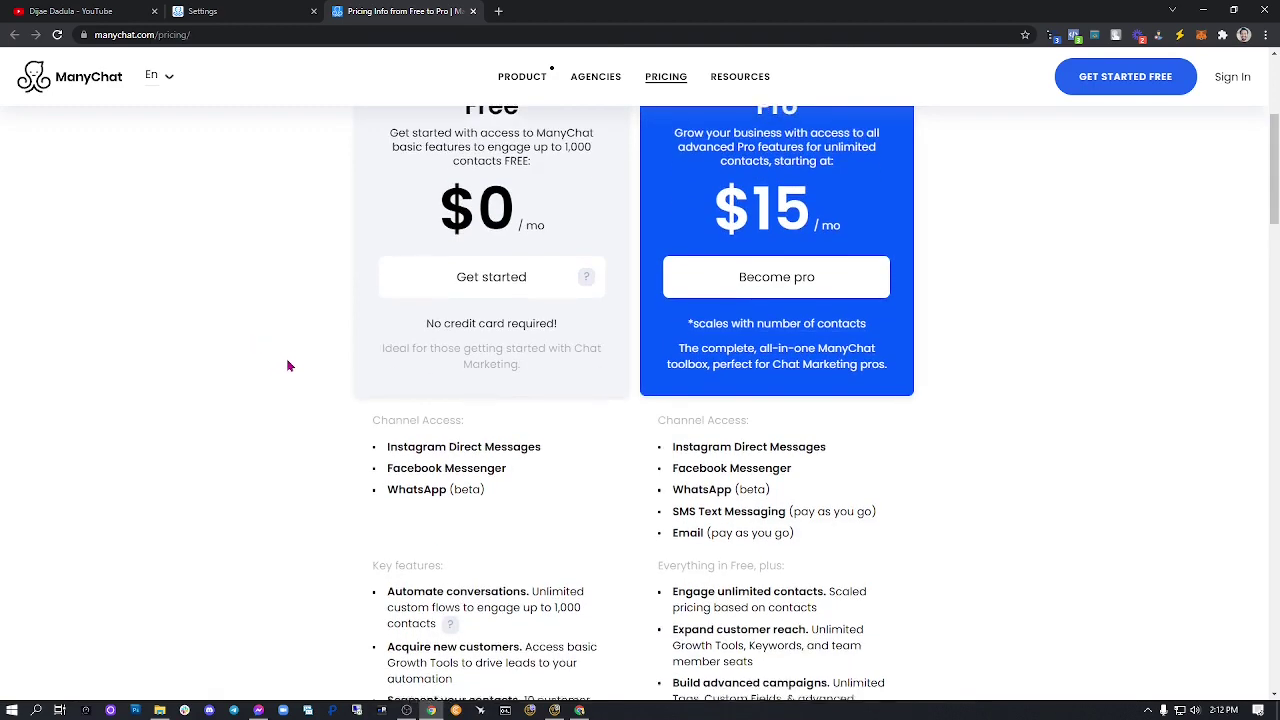
scroll(329, 372, "down", 2)
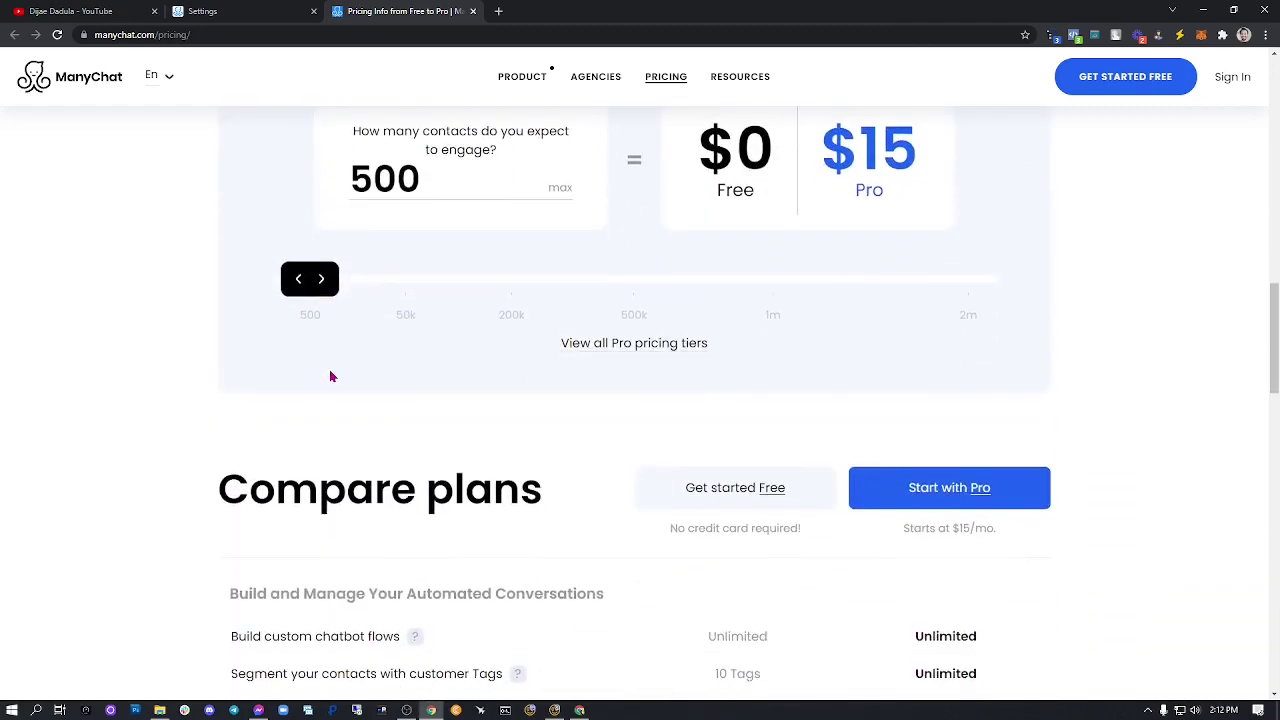
- Examine the Free and Pro prices for 500 contacts in the monthly plan calculator
scroll(336, 368, "up", 1)
left_click(445, 313)
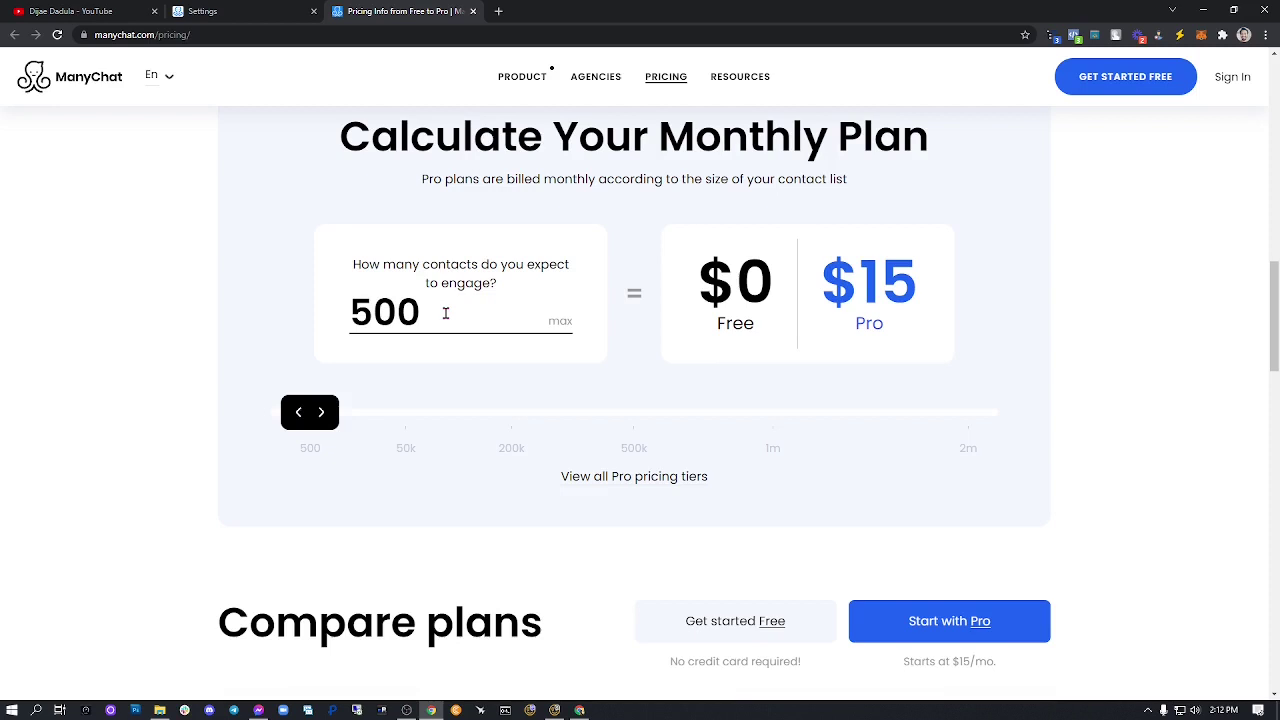
left_click_drag(437, 310, 303, 318)
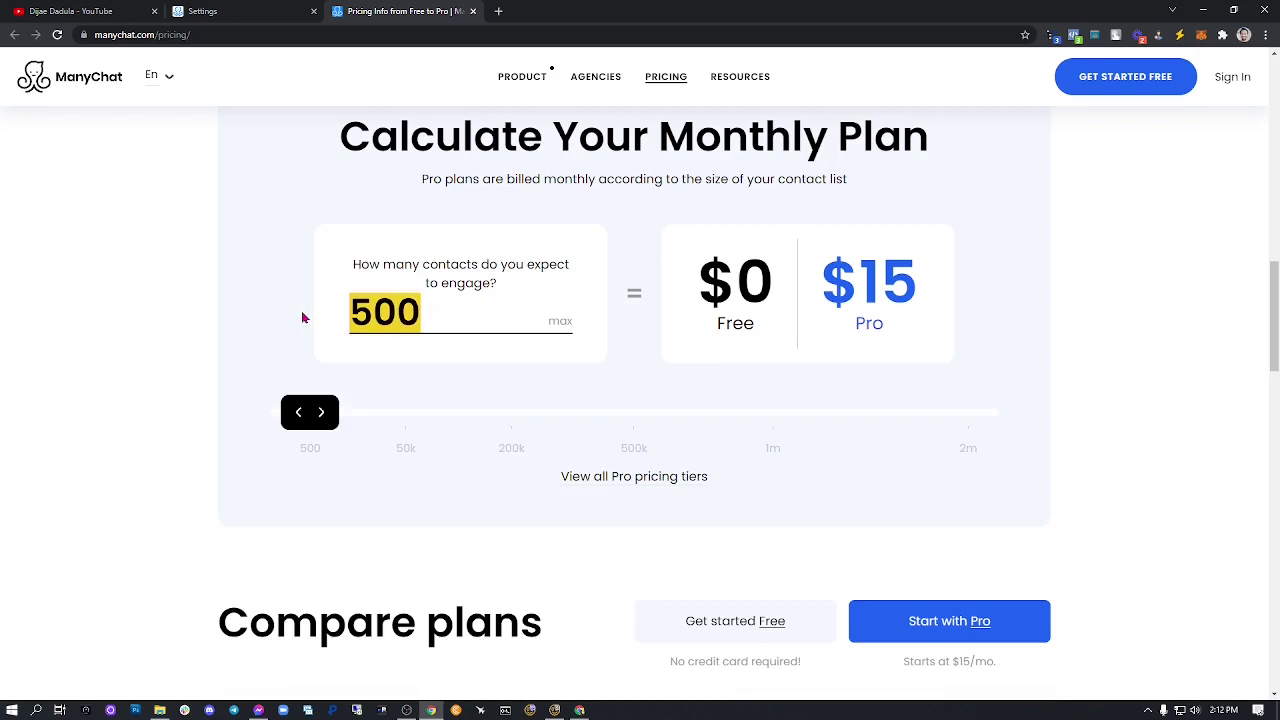
left_click(305, 318)
left_click(405, 312)
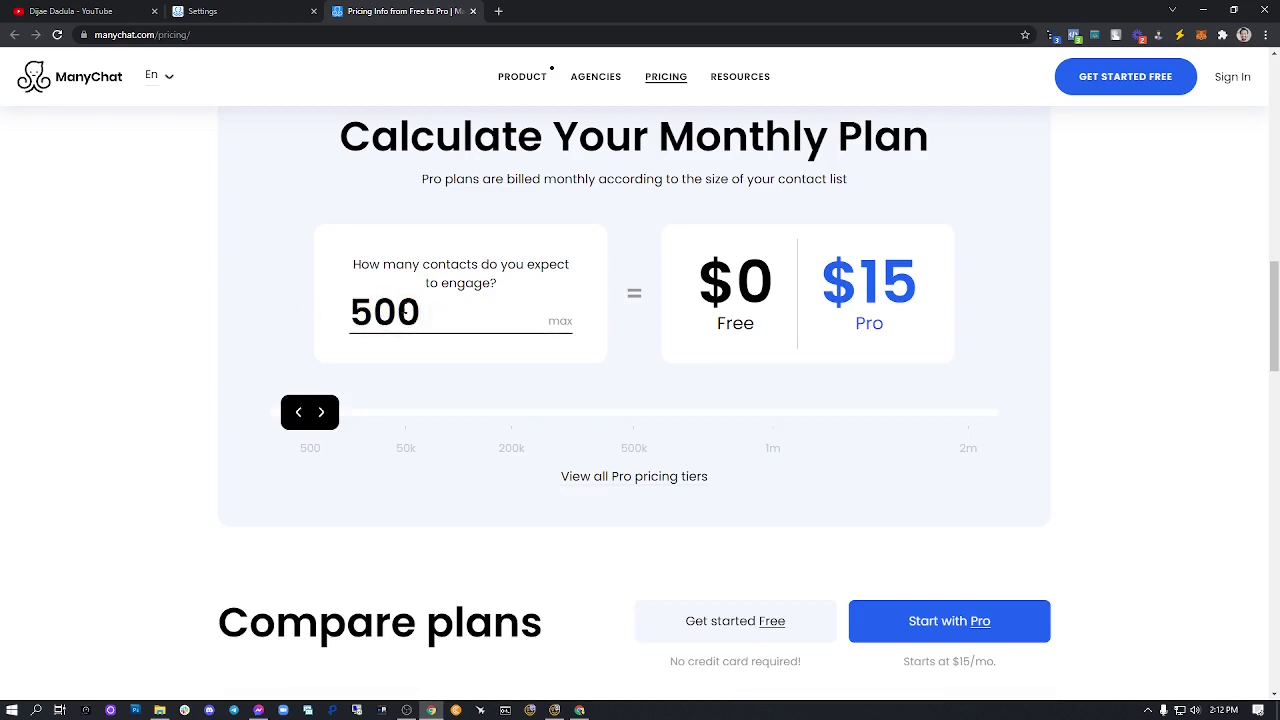
scroll(452, 314, "up", 1)
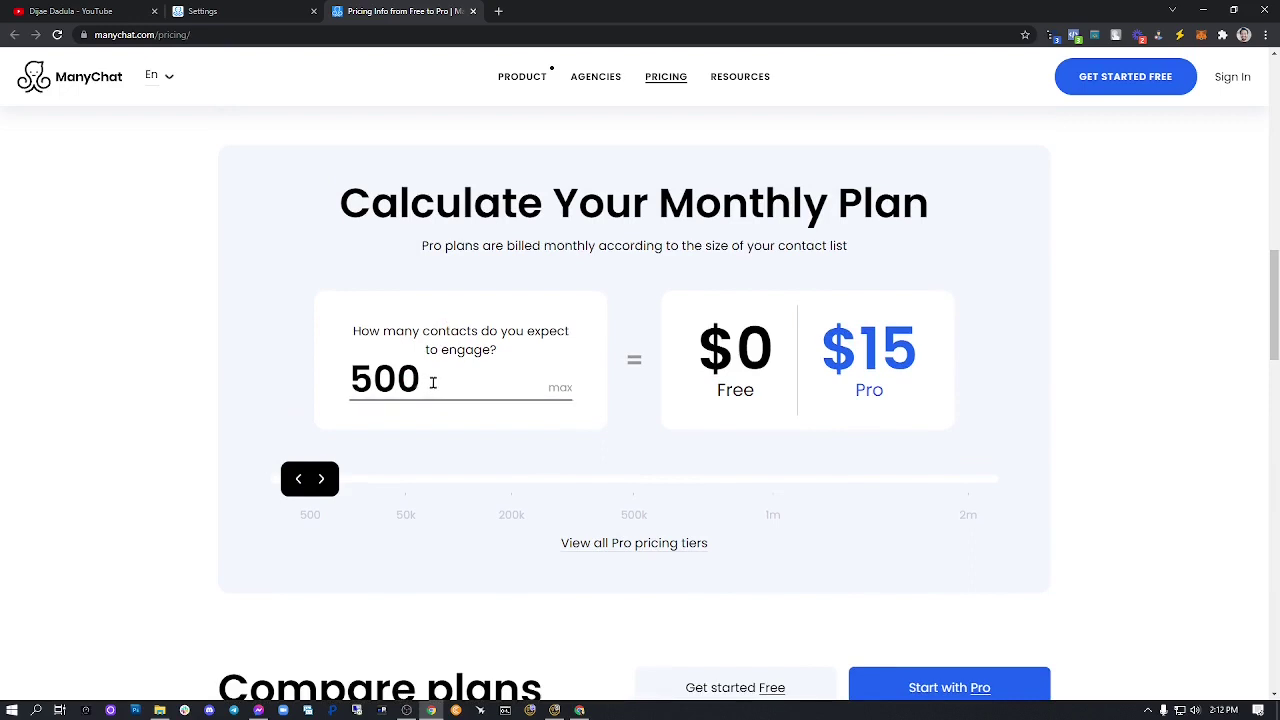
left_click_drag(433, 383, 373, 388)
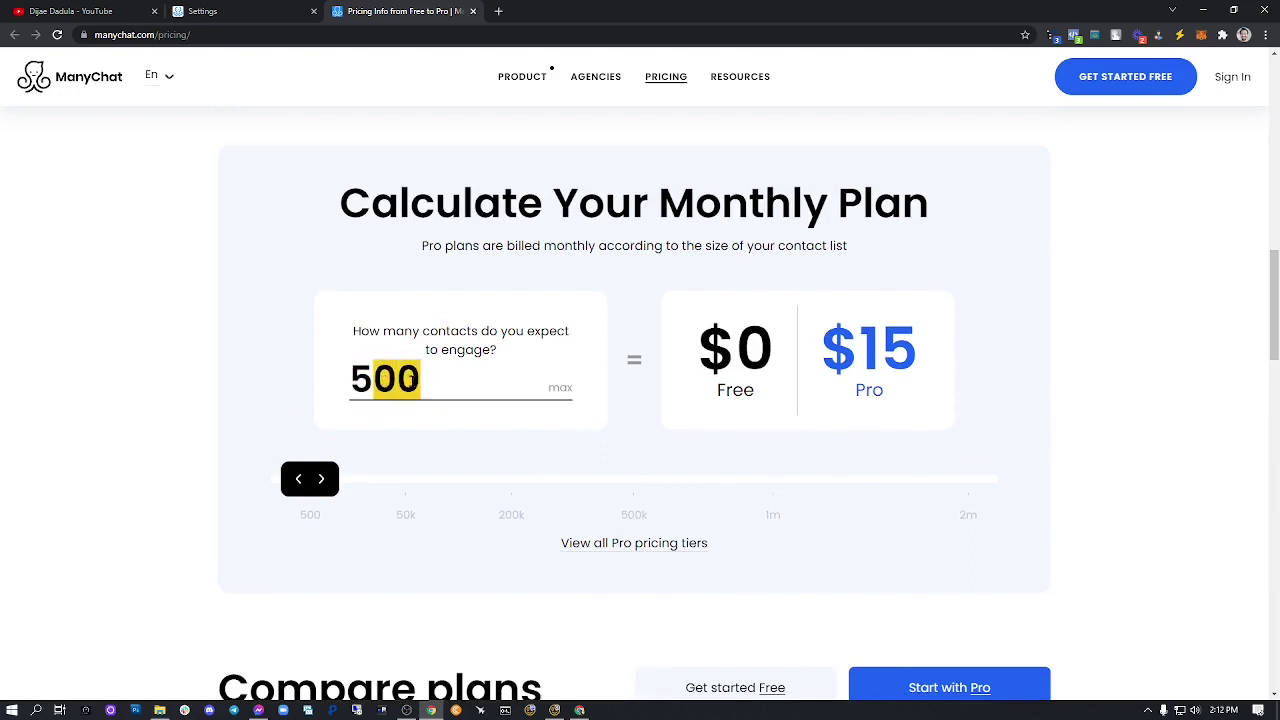
left_click(420, 382)
left_click_drag(420, 383, 357, 381)
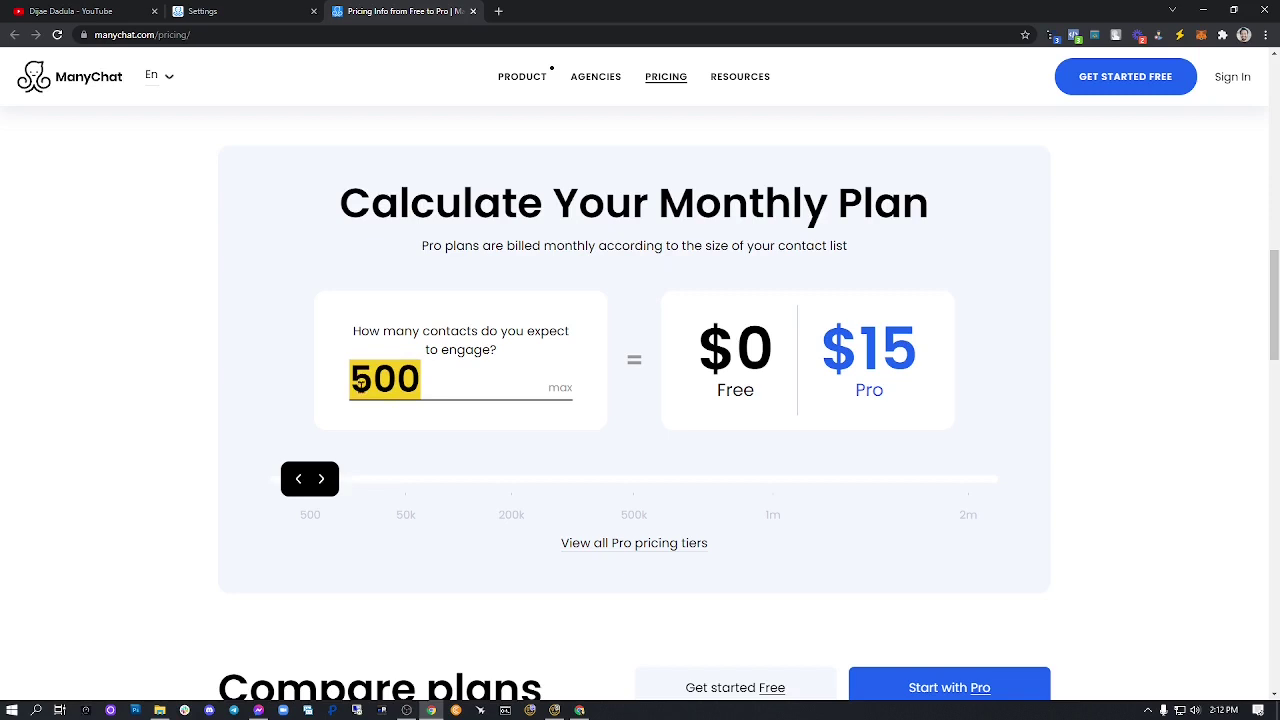
left_click(383, 381)
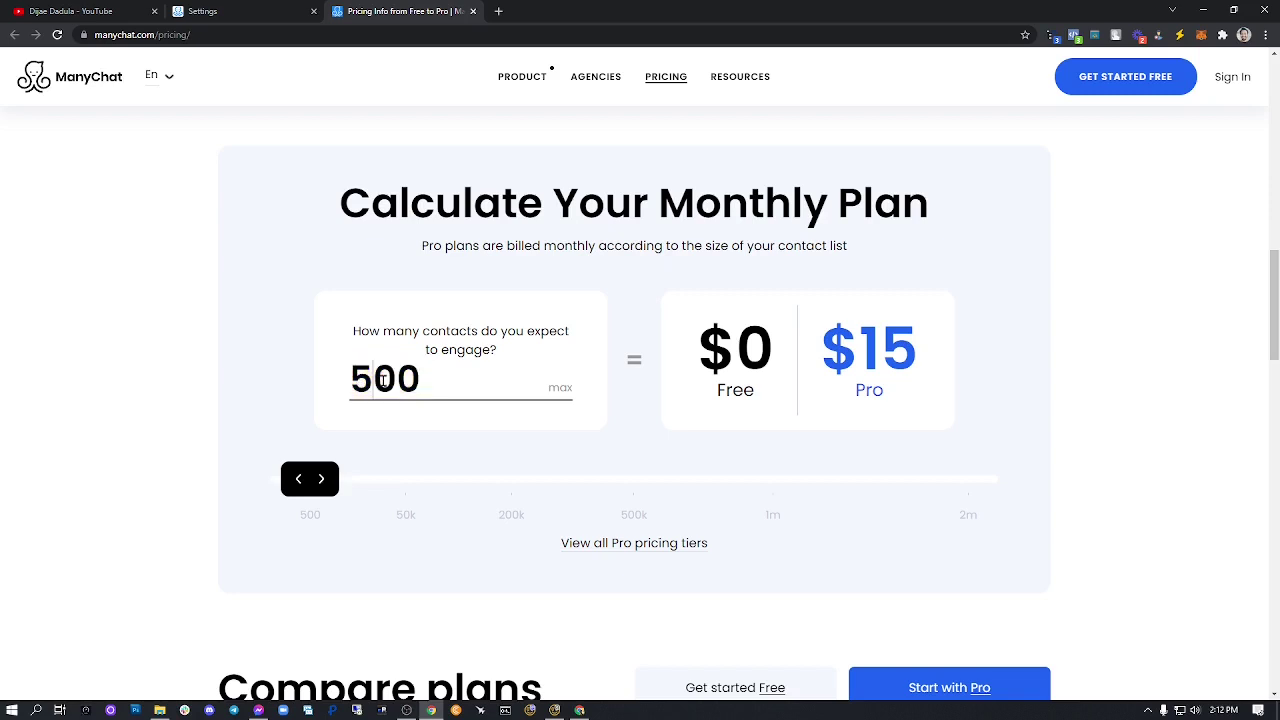
left_click(214, 386)
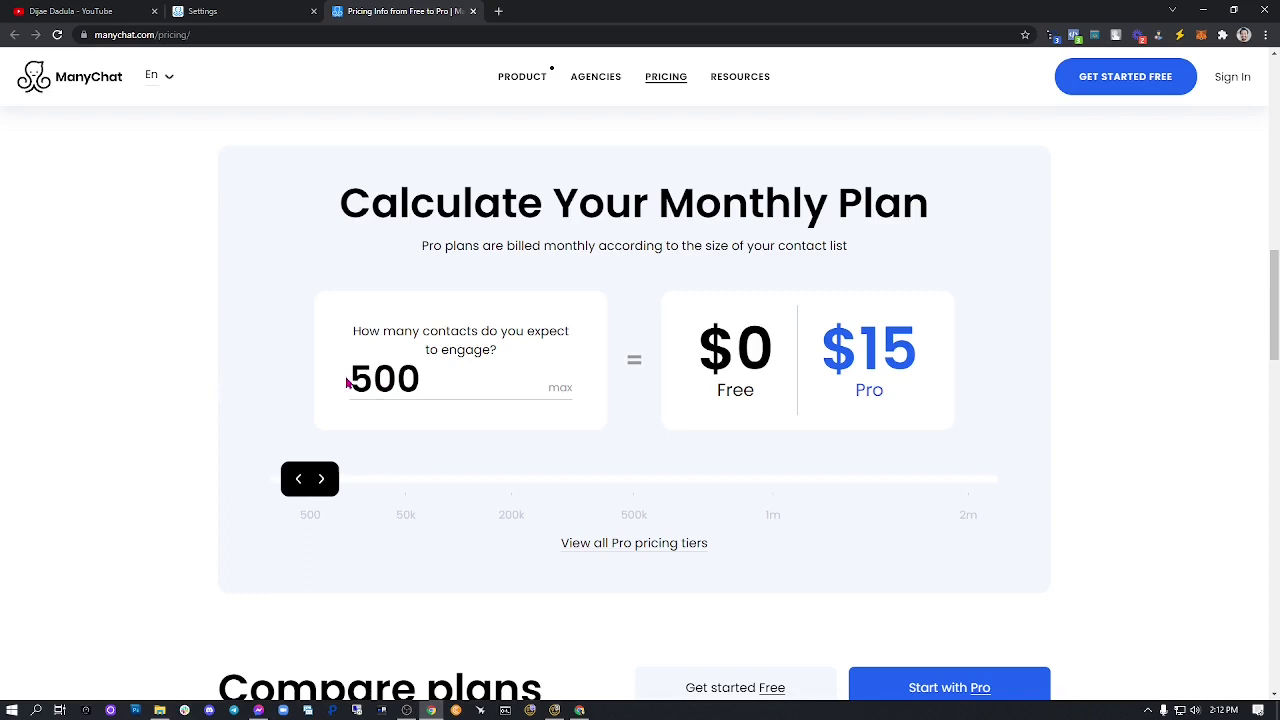
left_click(382, 381)
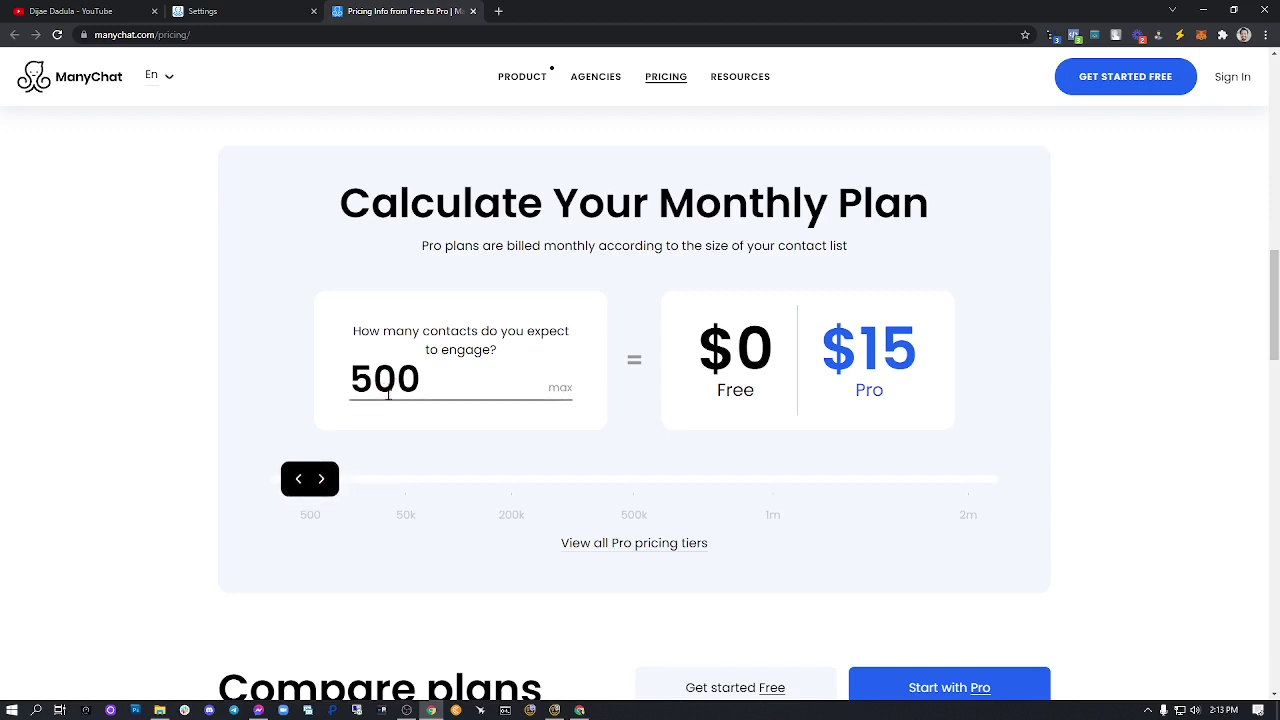
left_click_drag(420, 378, 314, 386)
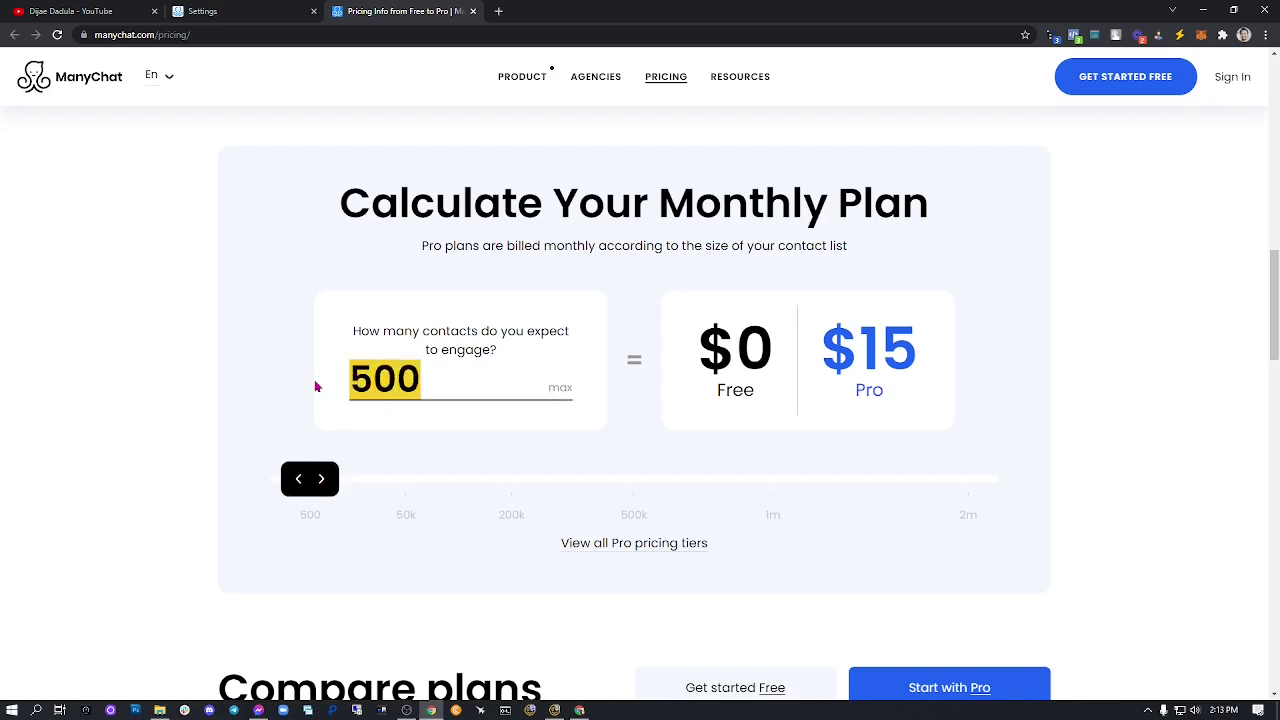
left_click(309, 391)
left_click(365, 379)
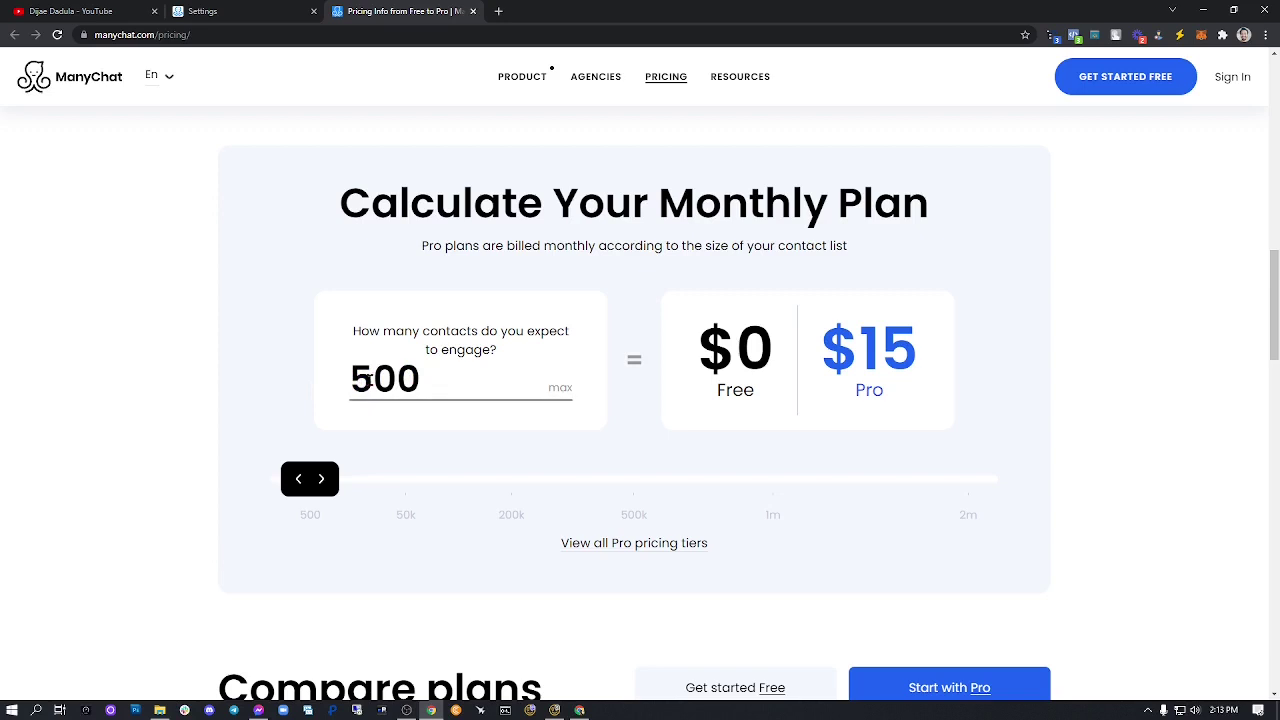
left_click_drag(820, 368, 916, 362)
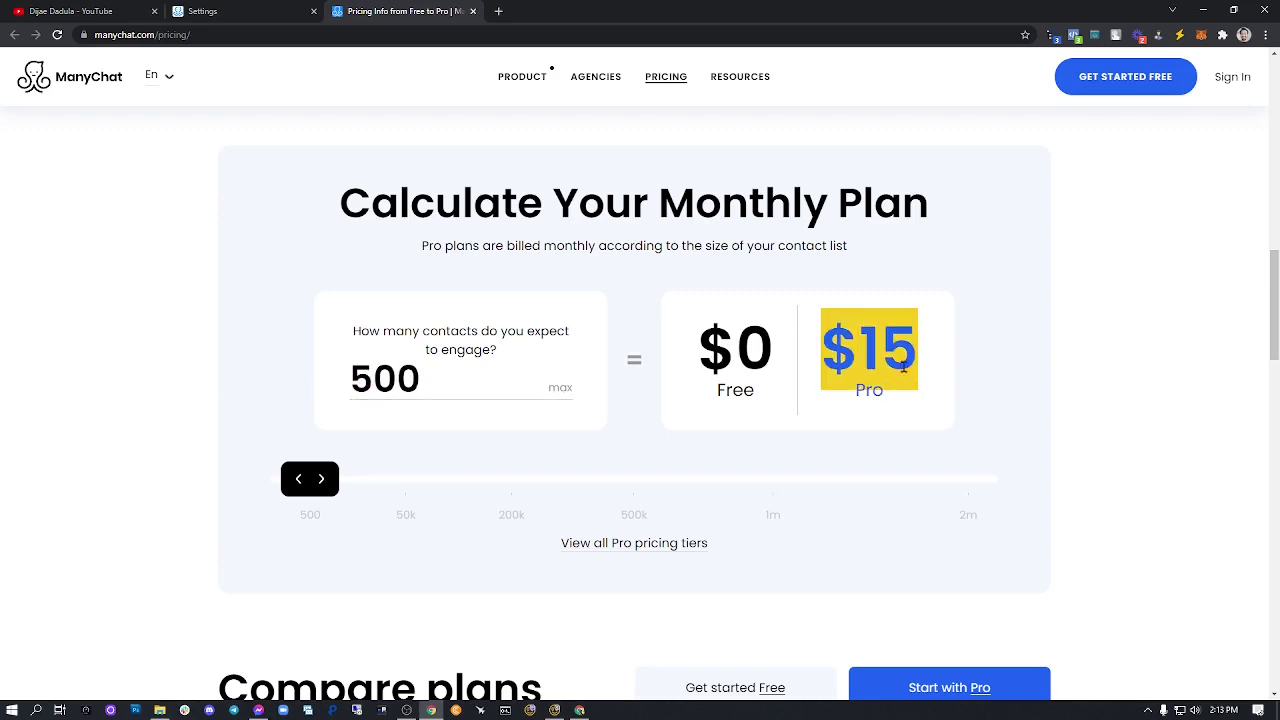
left_click(289, 431)
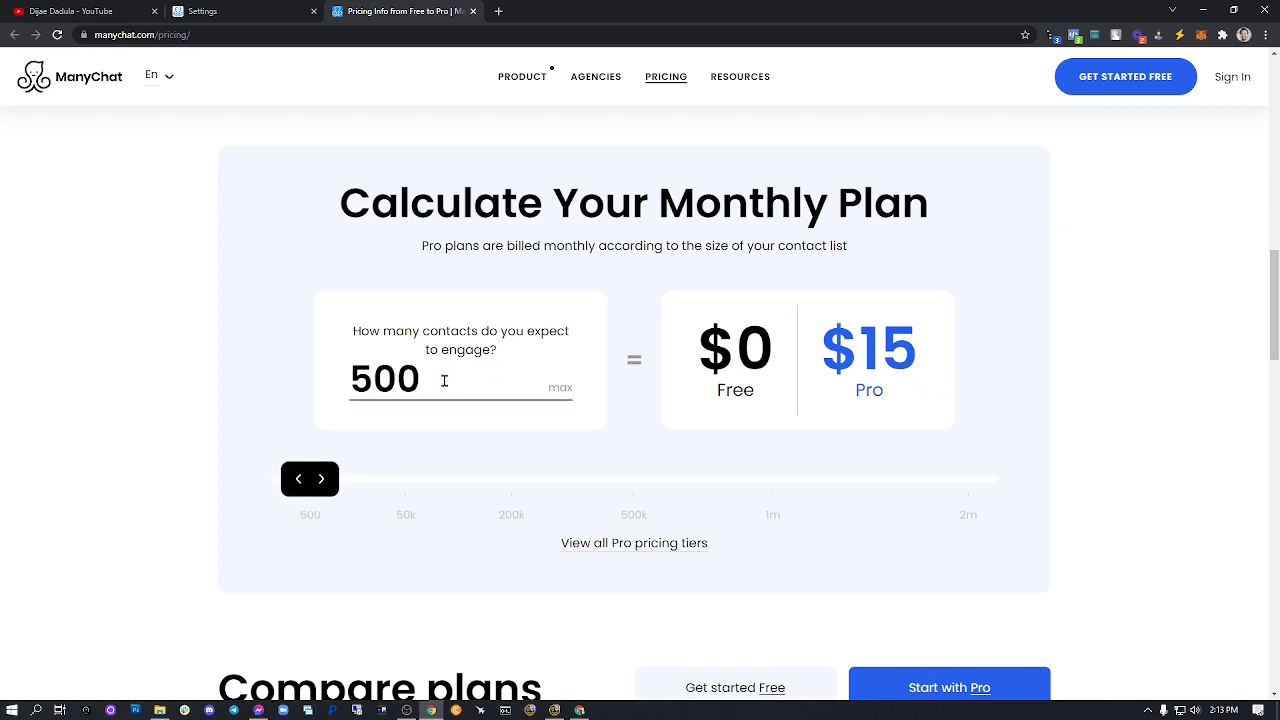
left_click_drag(449, 380, 329, 385)
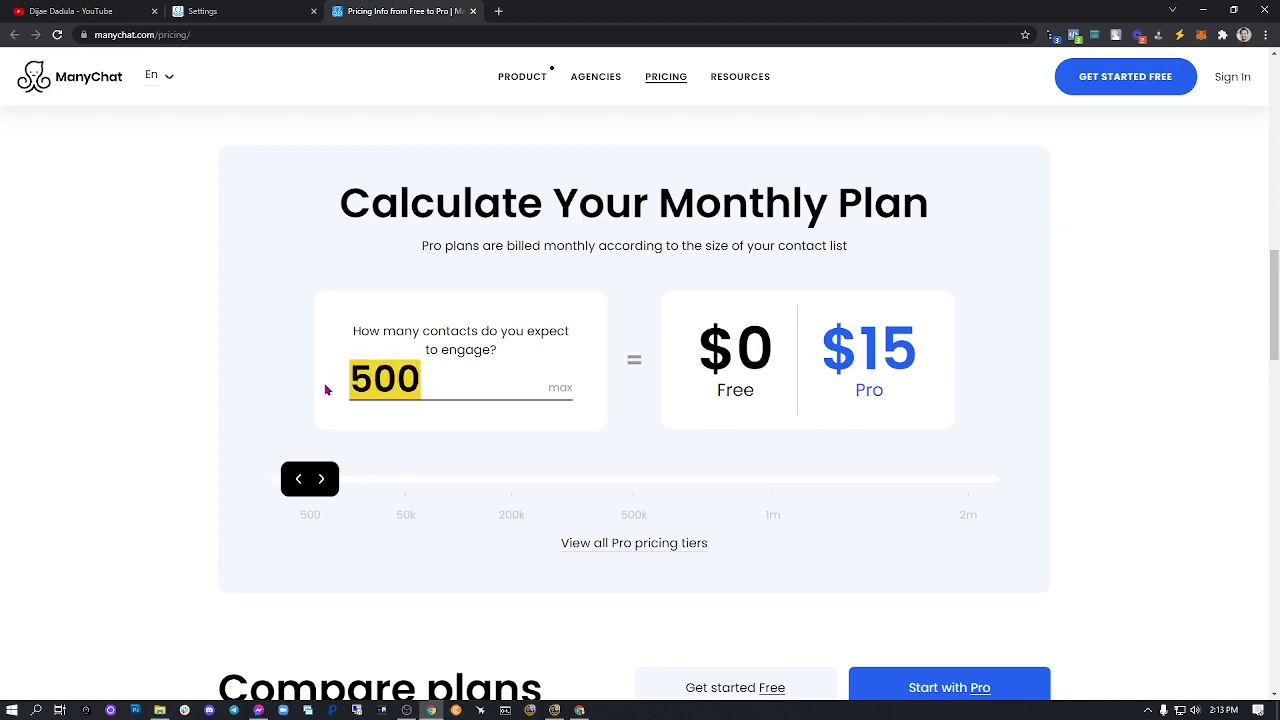
left_click(373, 388)
left_click_drag(419, 380, 337, 387)
left_click(395, 381)
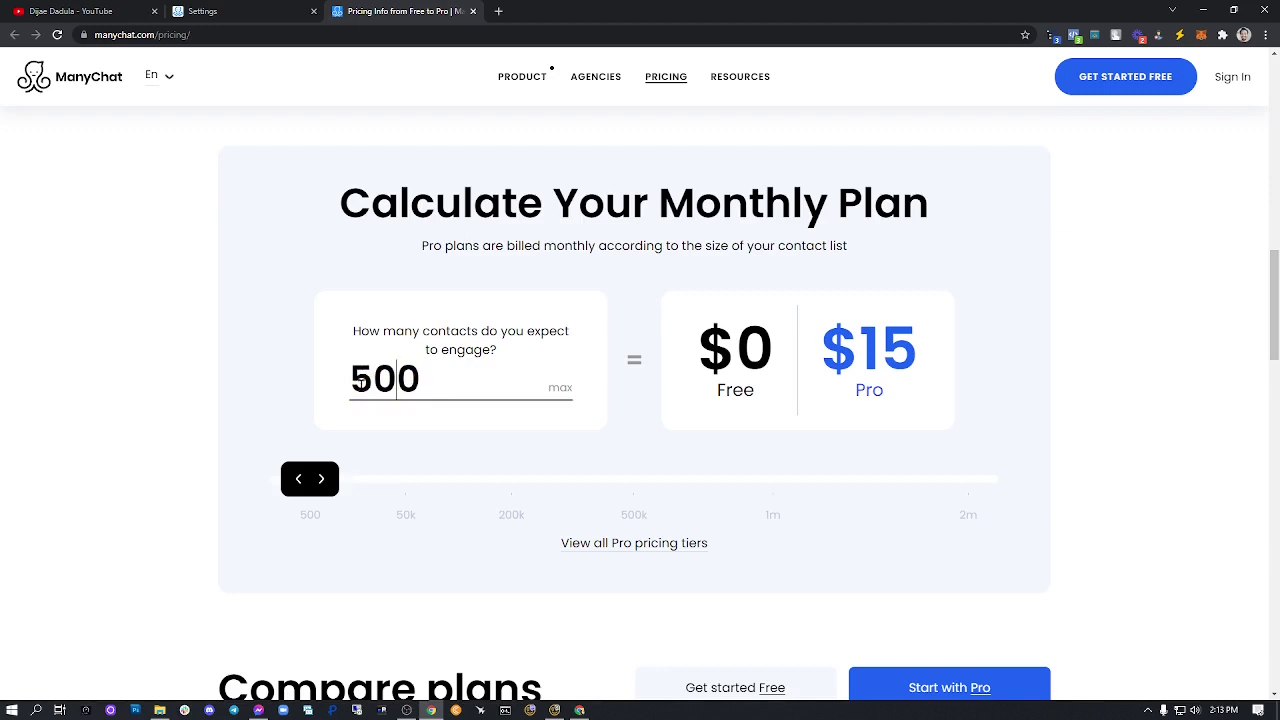
- Set the expected contacts in the monthly plan calculator to 600 and check the Pro price
left_click_drag(310, 478, 279, 490)
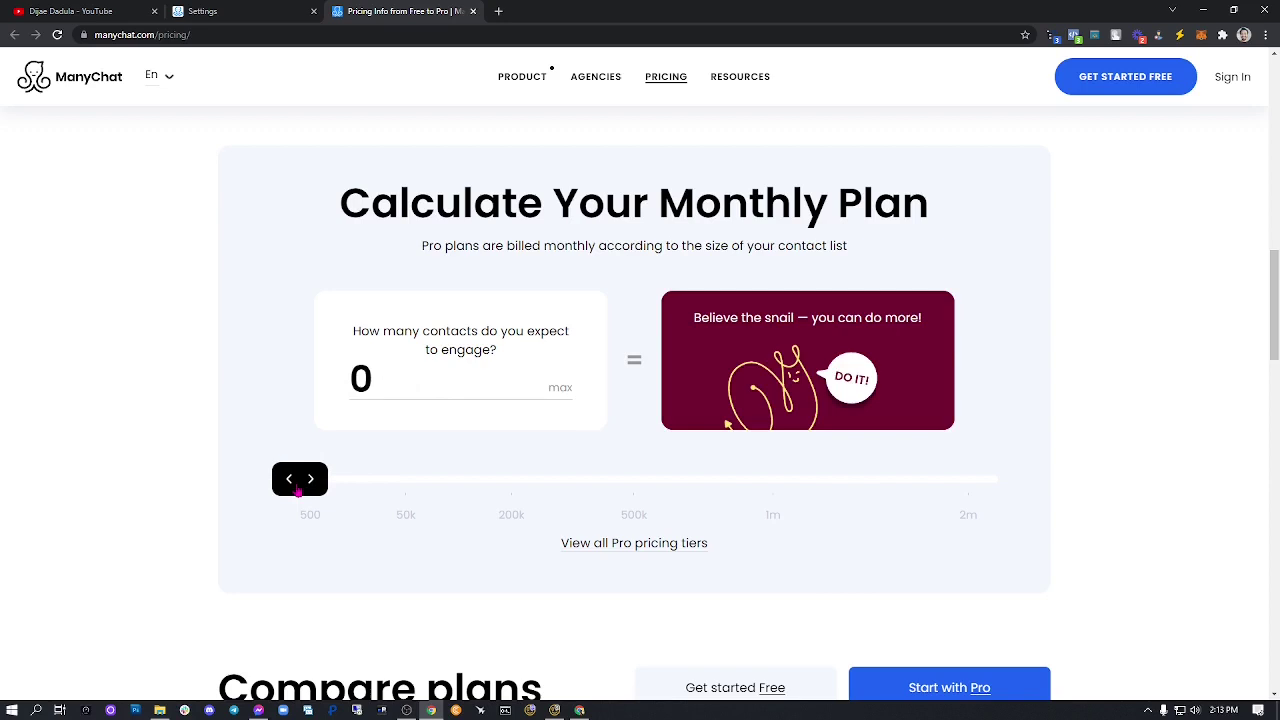
left_click(366, 390)
type("2")
left_click_drag(425, 364, 242, 374)
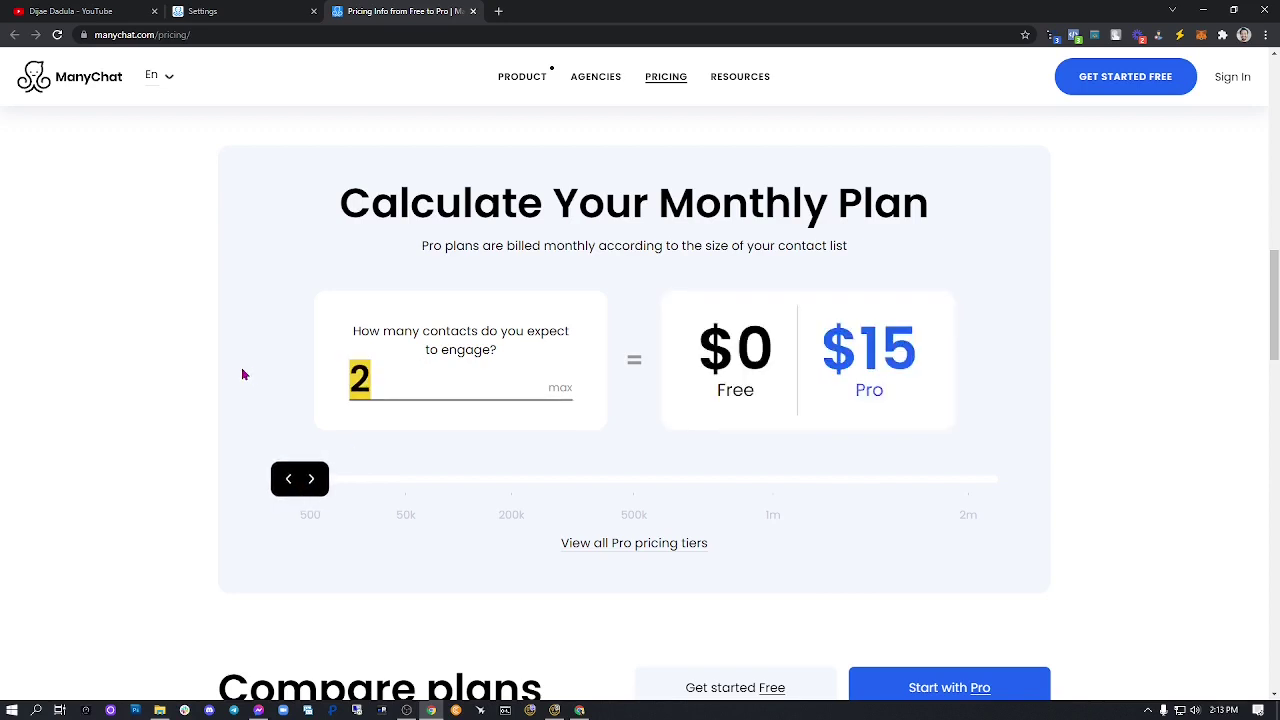
type("600")
left_click(262, 368)
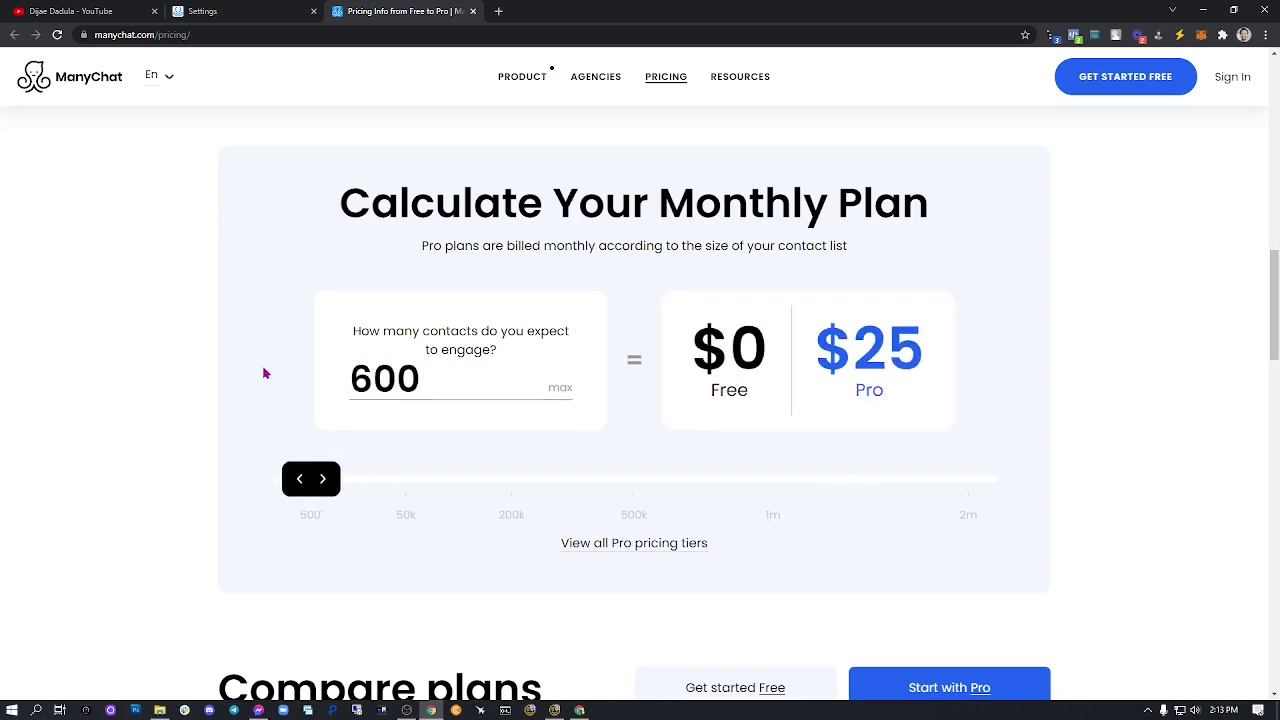
left_click_drag(873, 352, 988, 357)
left_click(1010, 369)
- Try other contact counts with the calculator's slider and set the expected contacts to 1 000
left_click(303, 481)
left_click_drag(303, 482, 269, 484)
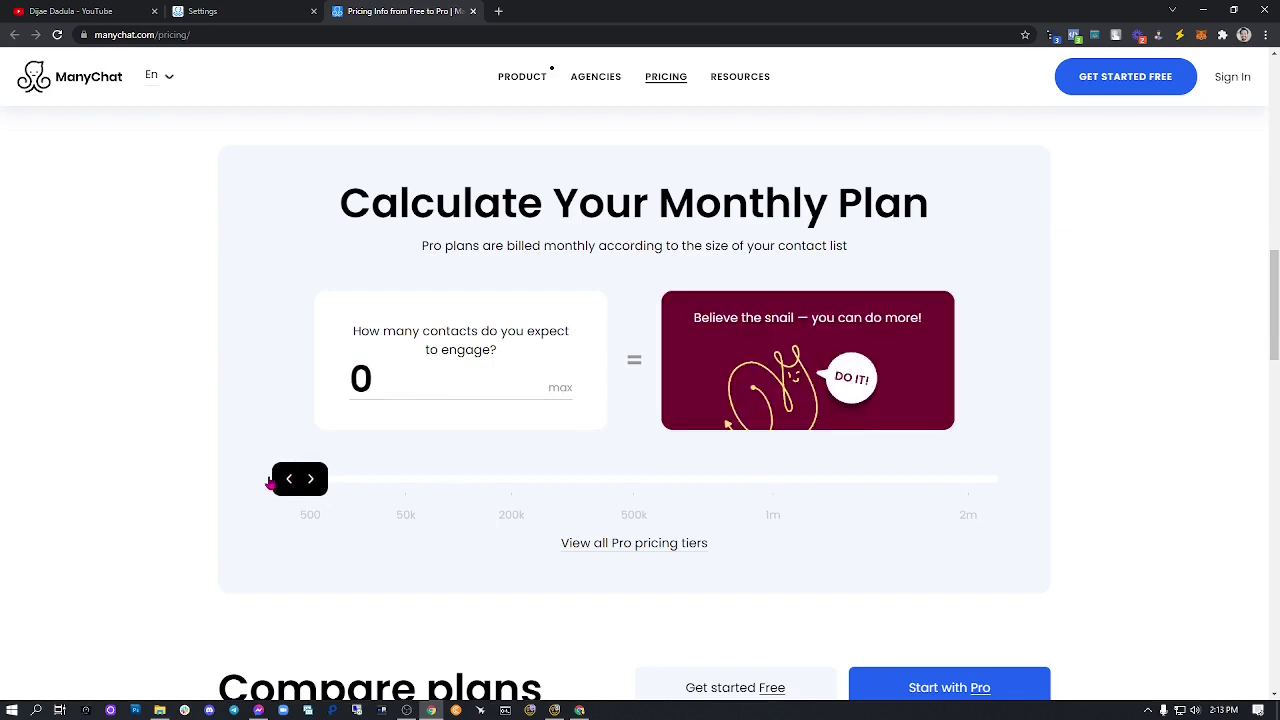
left_click(293, 486)
left_click_drag(296, 486, 322, 487)
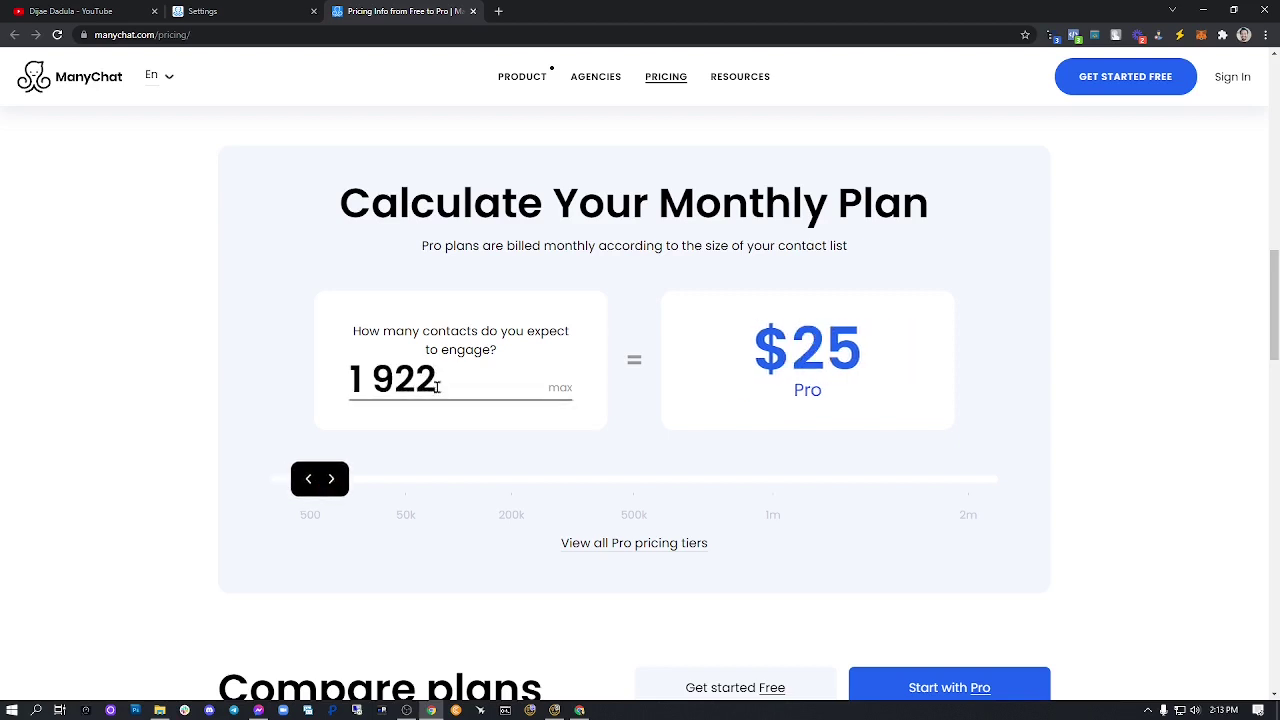
key("ctrl+a")
type("1 000")
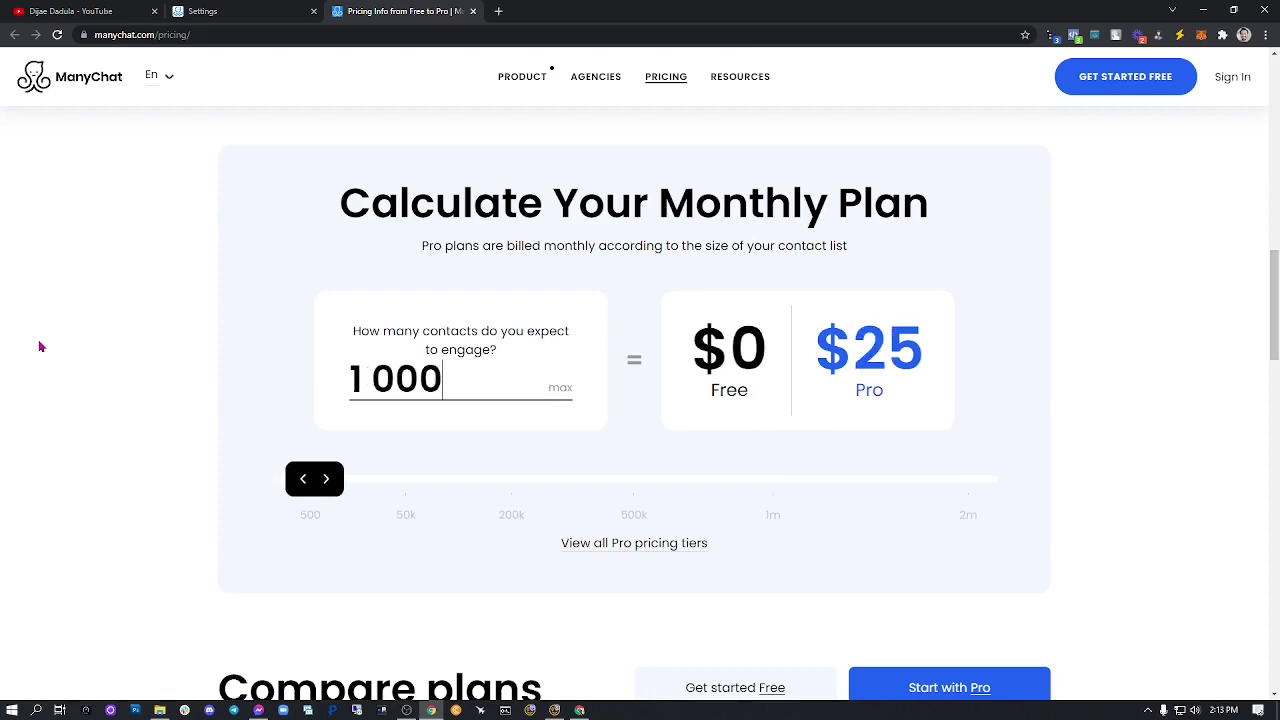
- Set the expected contacts in the monthly plan calculator to 1 001 and check the Pro price
left_click(516, 398)
key("shift+Left")
key("BackSpace")
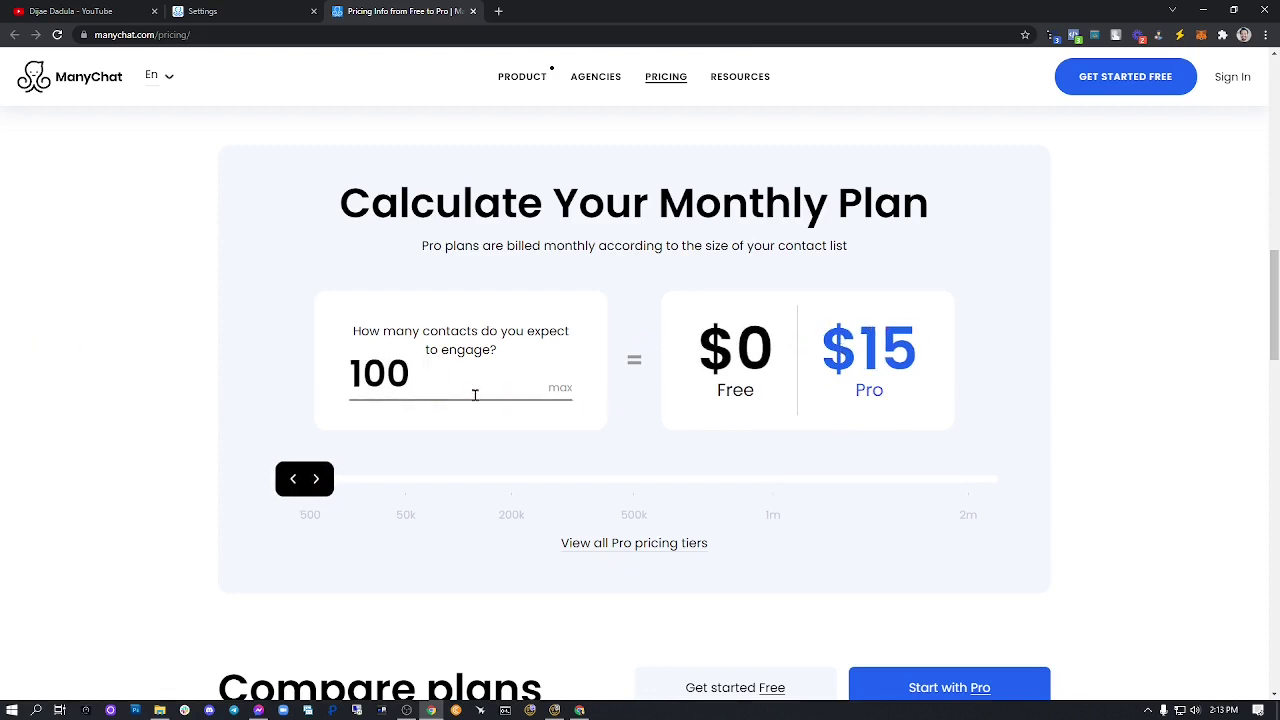
type("0")
key("BackSpace")
type("1")
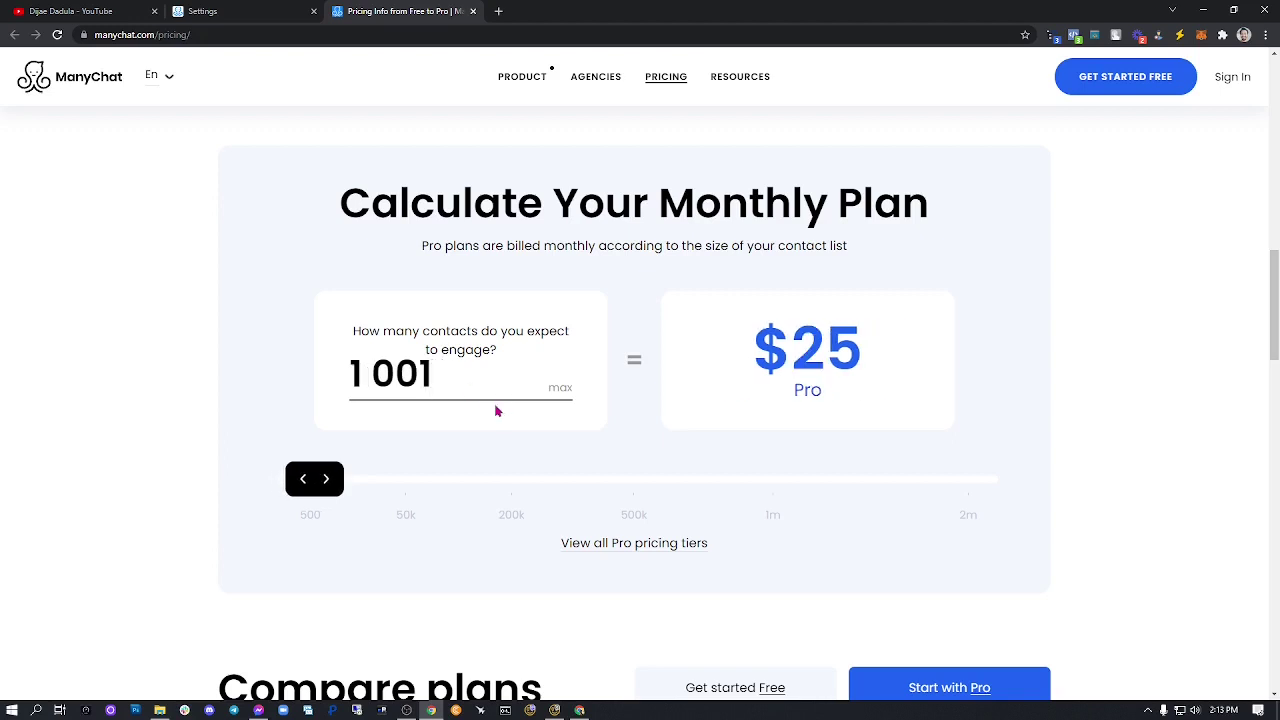
- Check the Pro price in the monthly plan calculator for 1 500, 2 000 and 2 001 expected contacts
left_click_drag(362, 376, 458, 380)
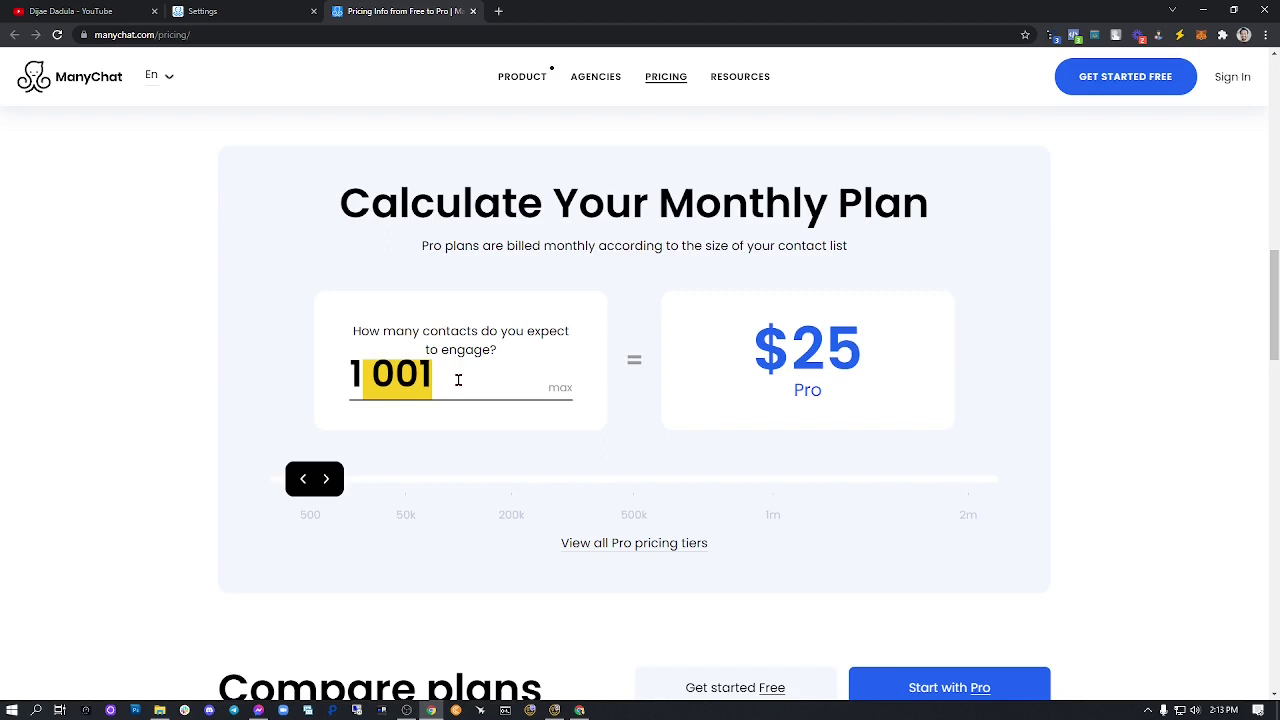
type("500")
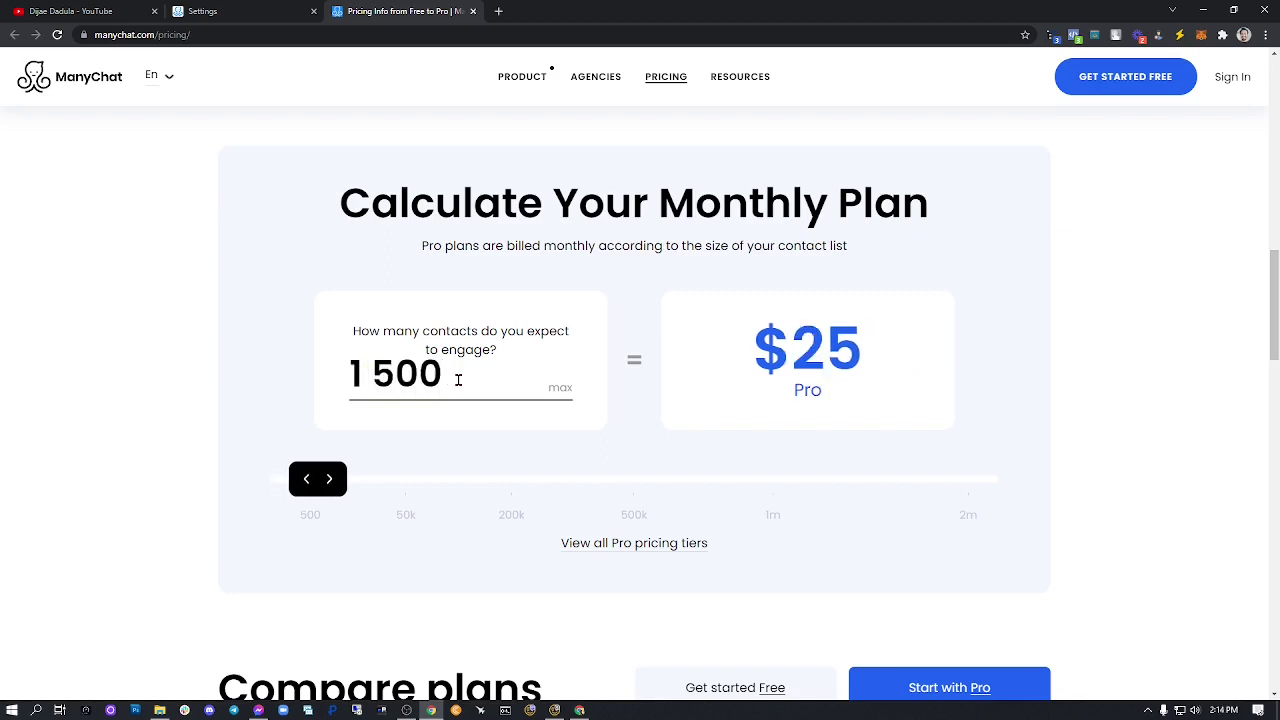
left_click_drag(441, 372, 260, 374)
type("2000")
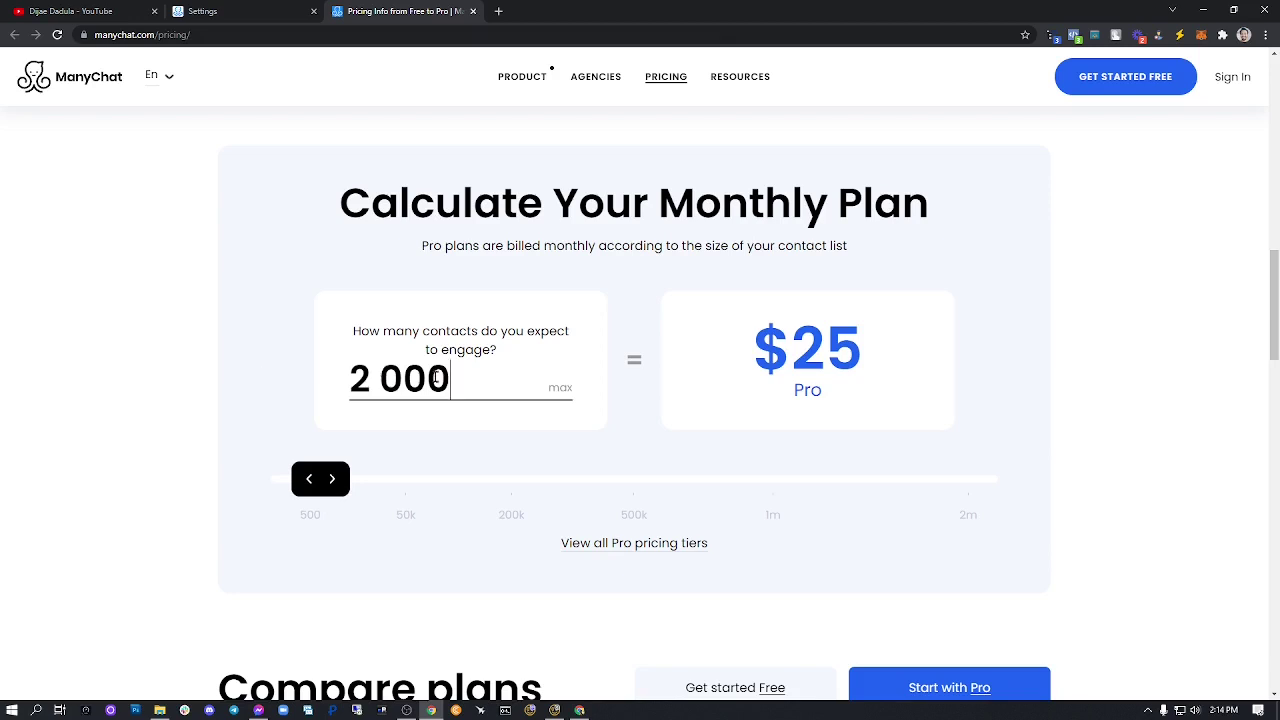
key("Up")
left_click_drag(441, 390, 250, 392)
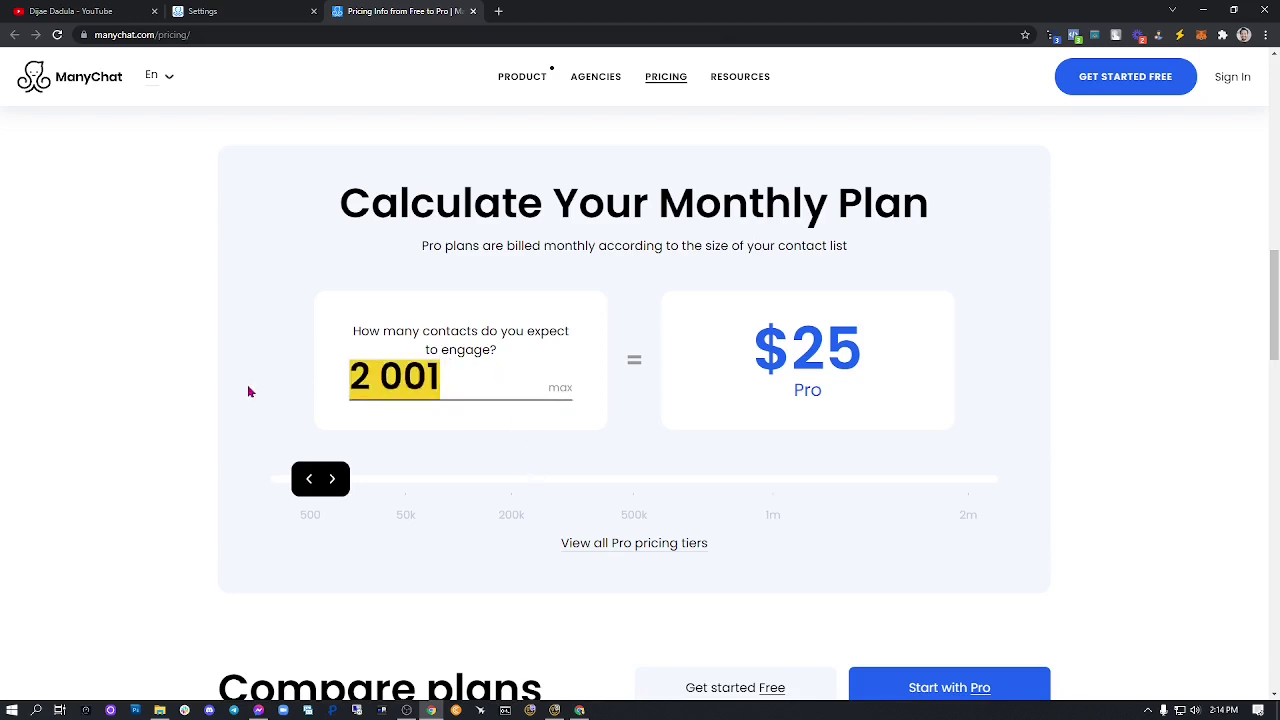
- Look for the next Pro price tier by trying 2 450, 2 451 and 2 600 expected contacts
left_click_drag(328, 480, 324, 494)
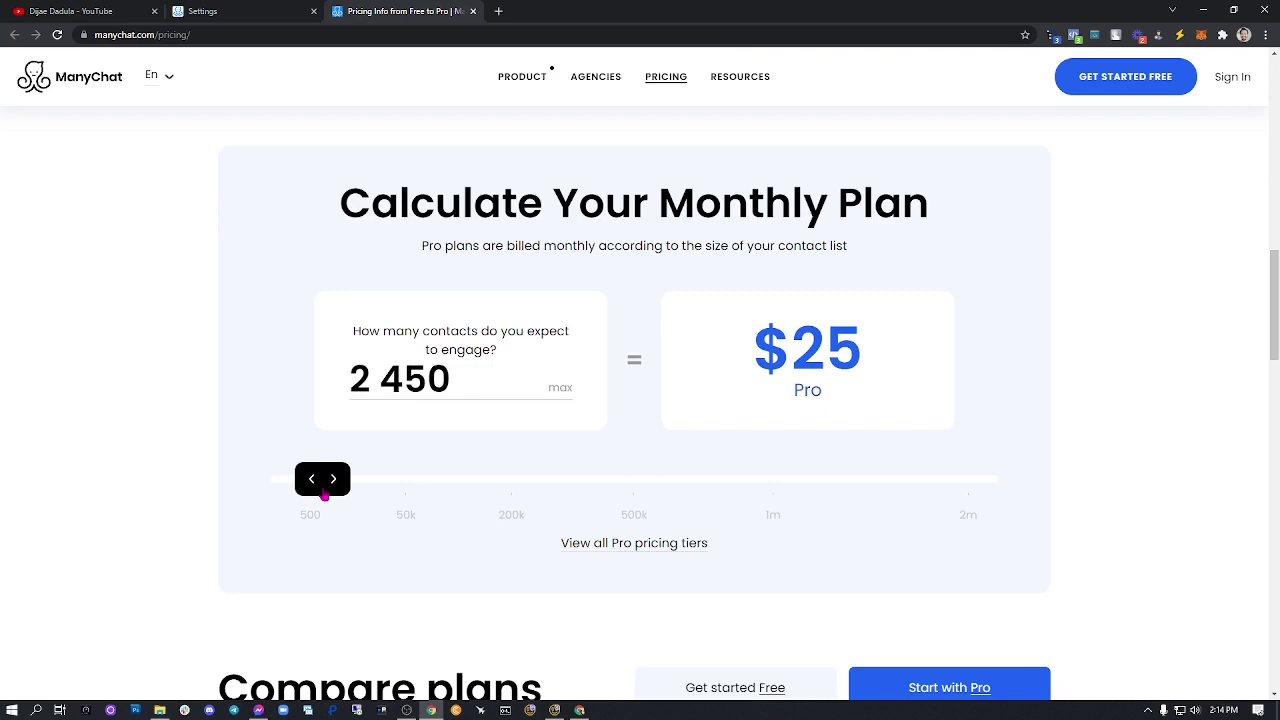
left_click(434, 378)
key("BackSpace")
type("1")
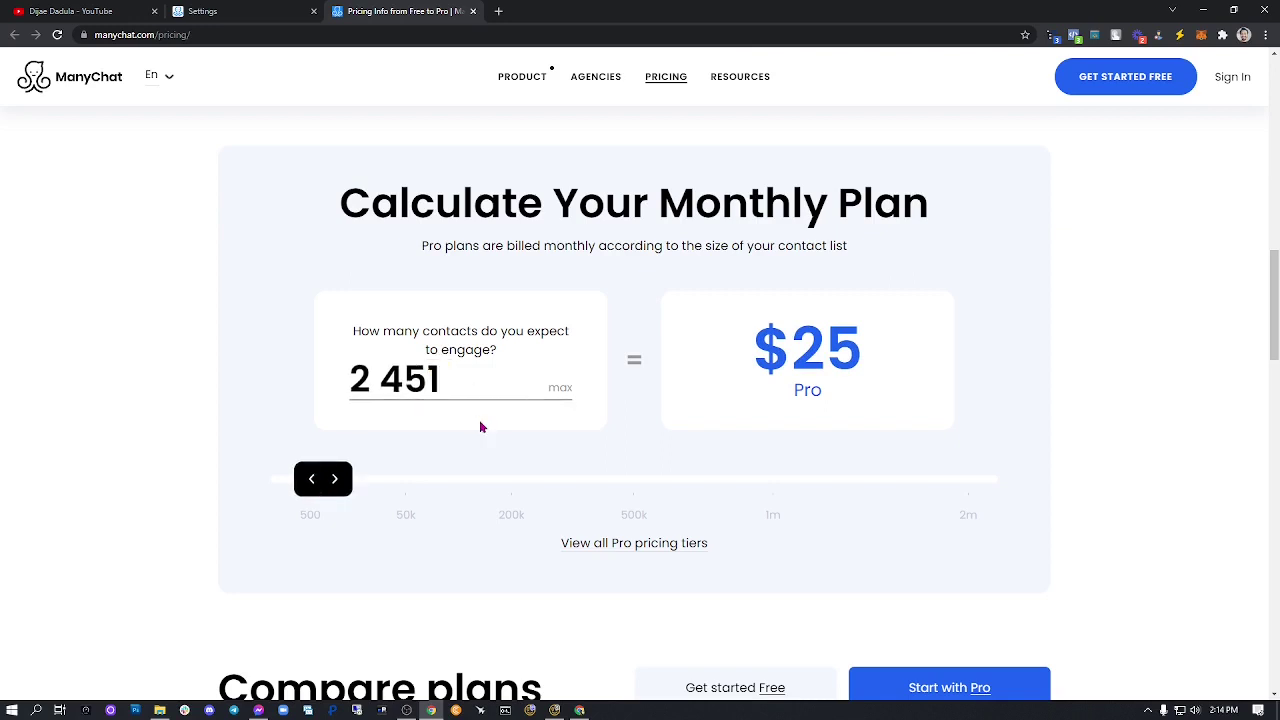
double_click(462, 379)
type("600")
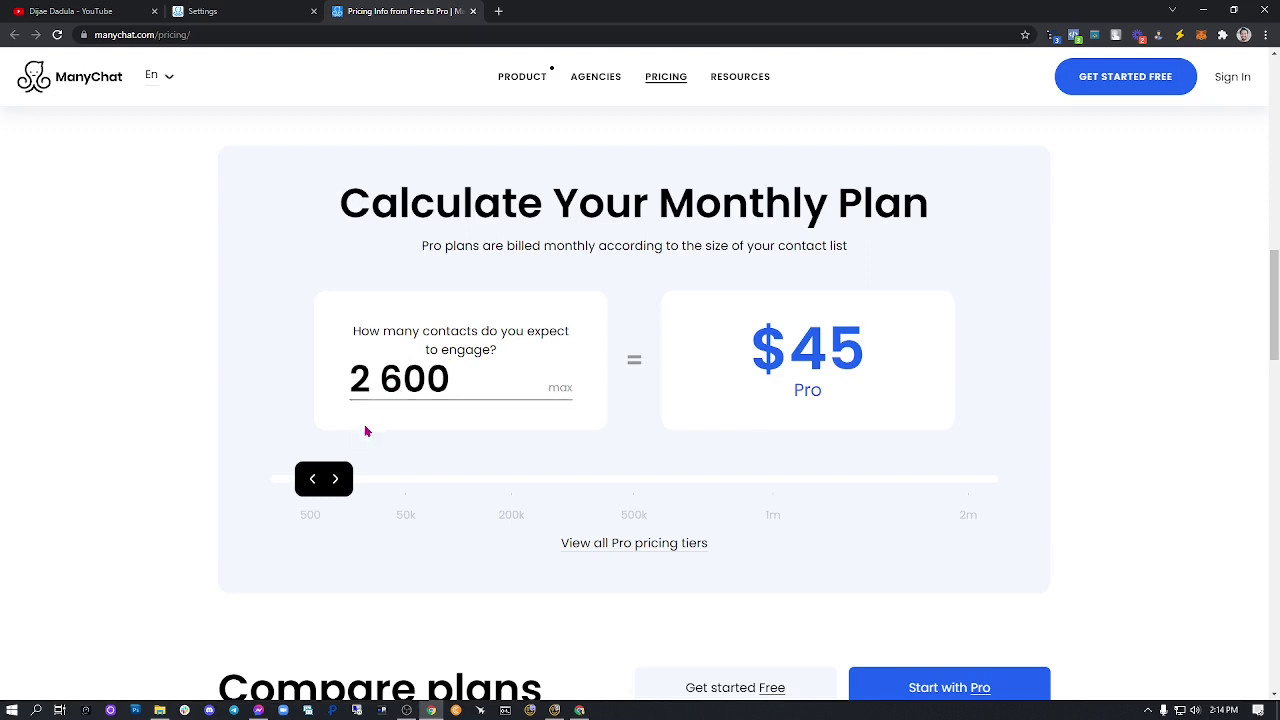
- Sweep the calculator's contact slider through its range and compare the Free and Pro prices at 200 and 18 contacts
left_click_drag(324, 479, 231, 486)
left_click_drag(334, 480, 888, 494)
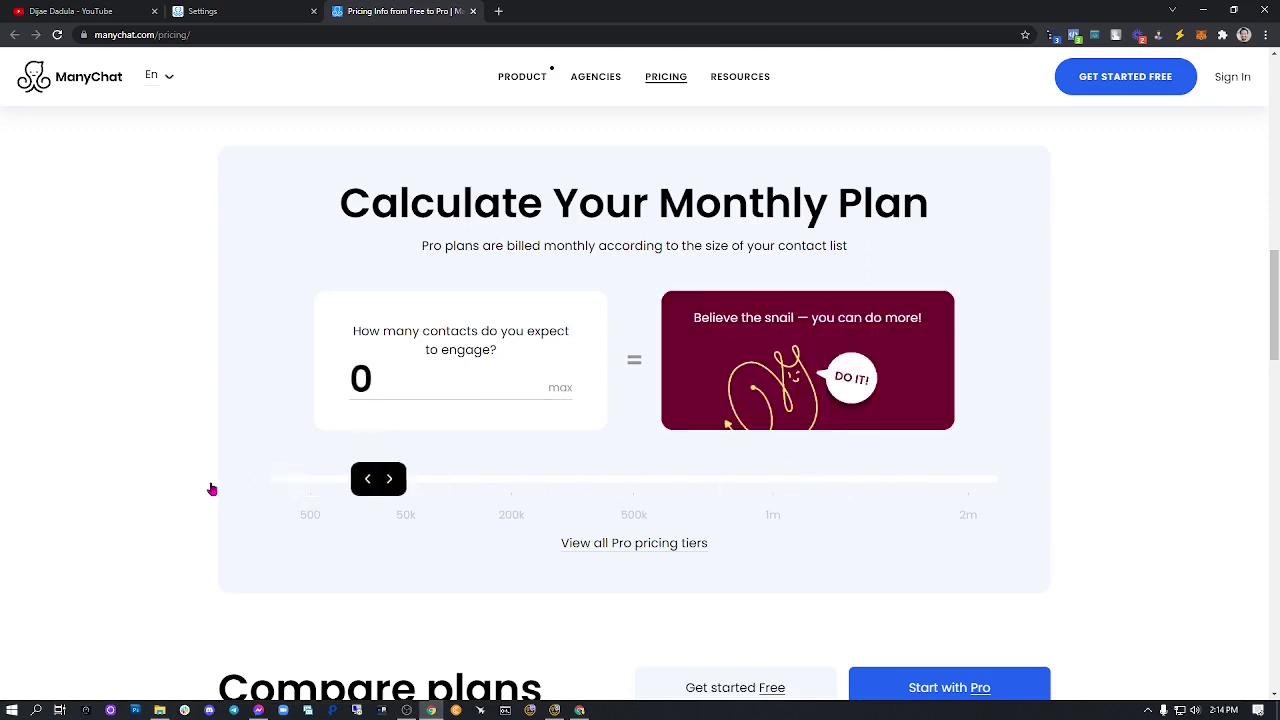
mouse_move(306, 479)
left_mouse_down()
mouse_move(598, 482)
mouse_move(603, 494)
mouse_move(249, 471)
mouse_move(309, 481)
left_mouse_up()
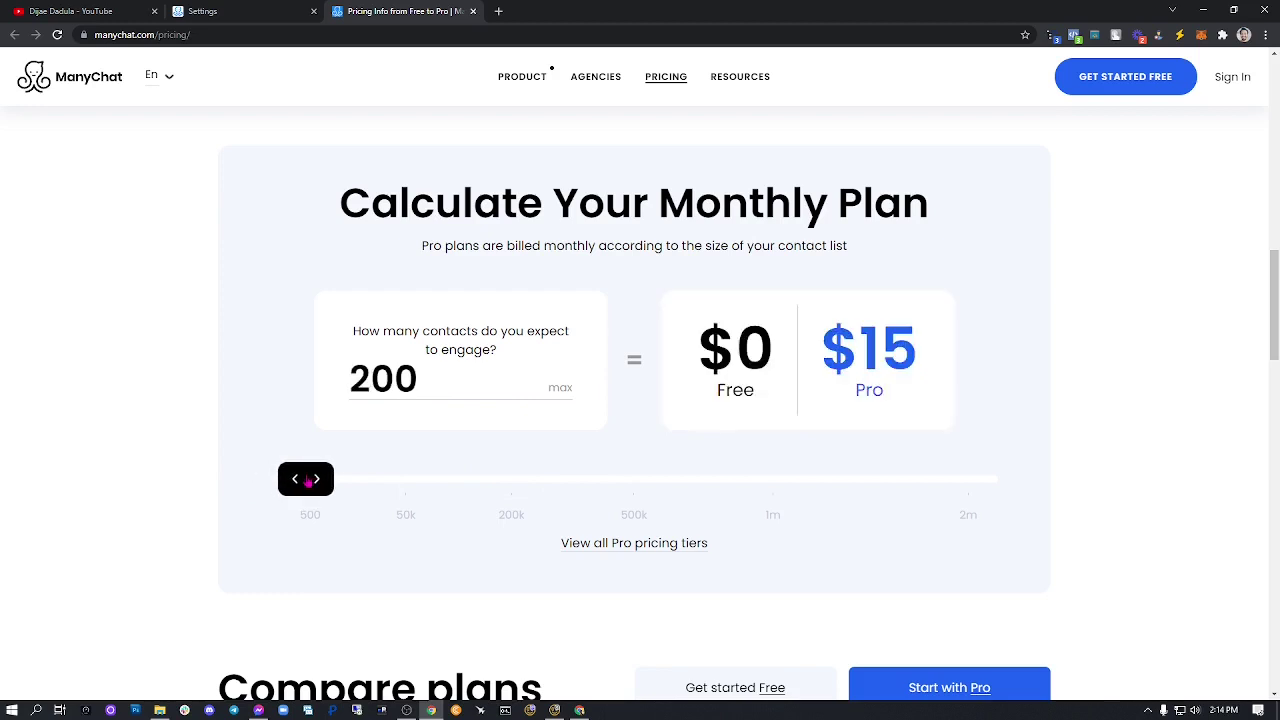
left_click_drag(419, 378, 332, 387)
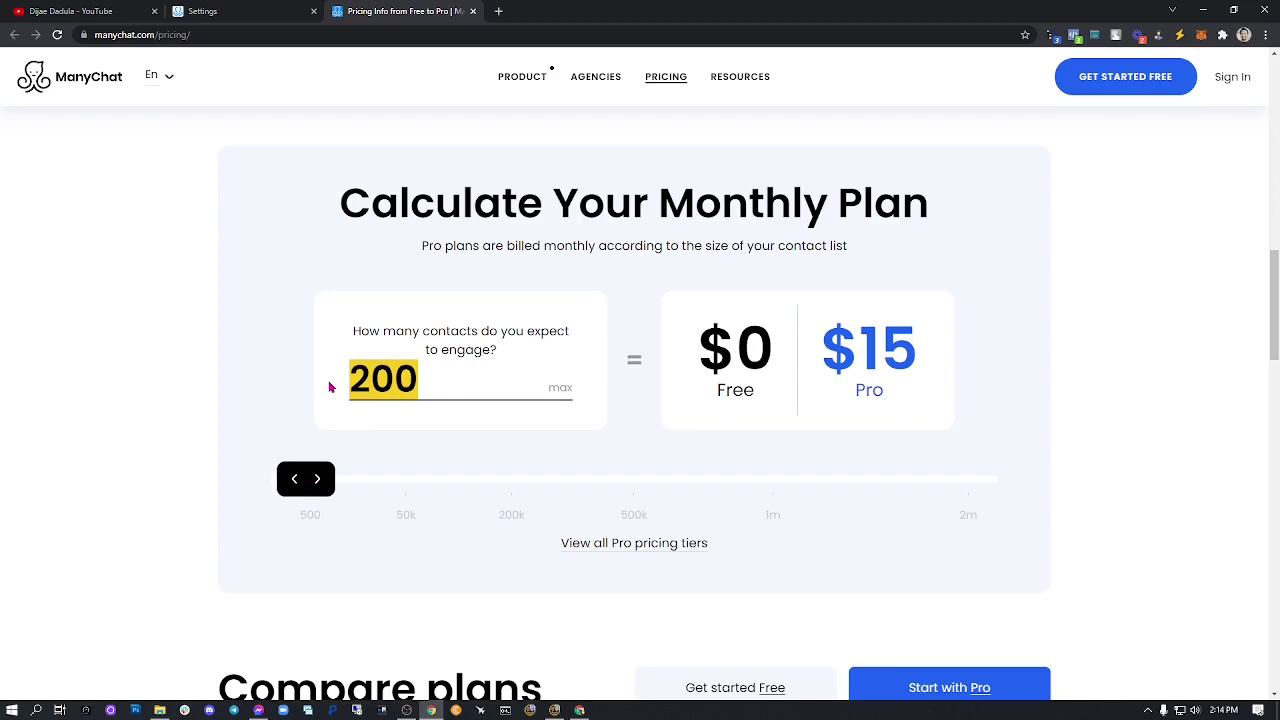
left_click(372, 380)
left_click_drag(418, 380, 352, 378)
left_click(352, 383)
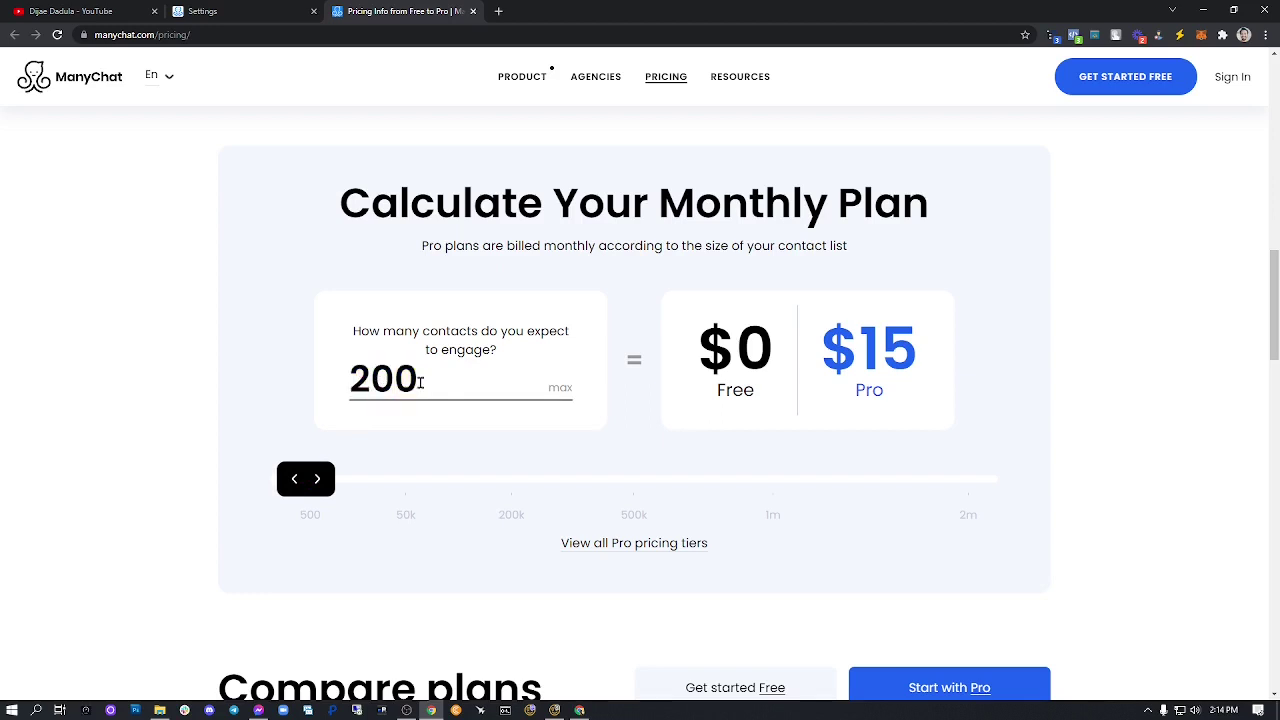
left_click_drag(297, 490, 296, 483)
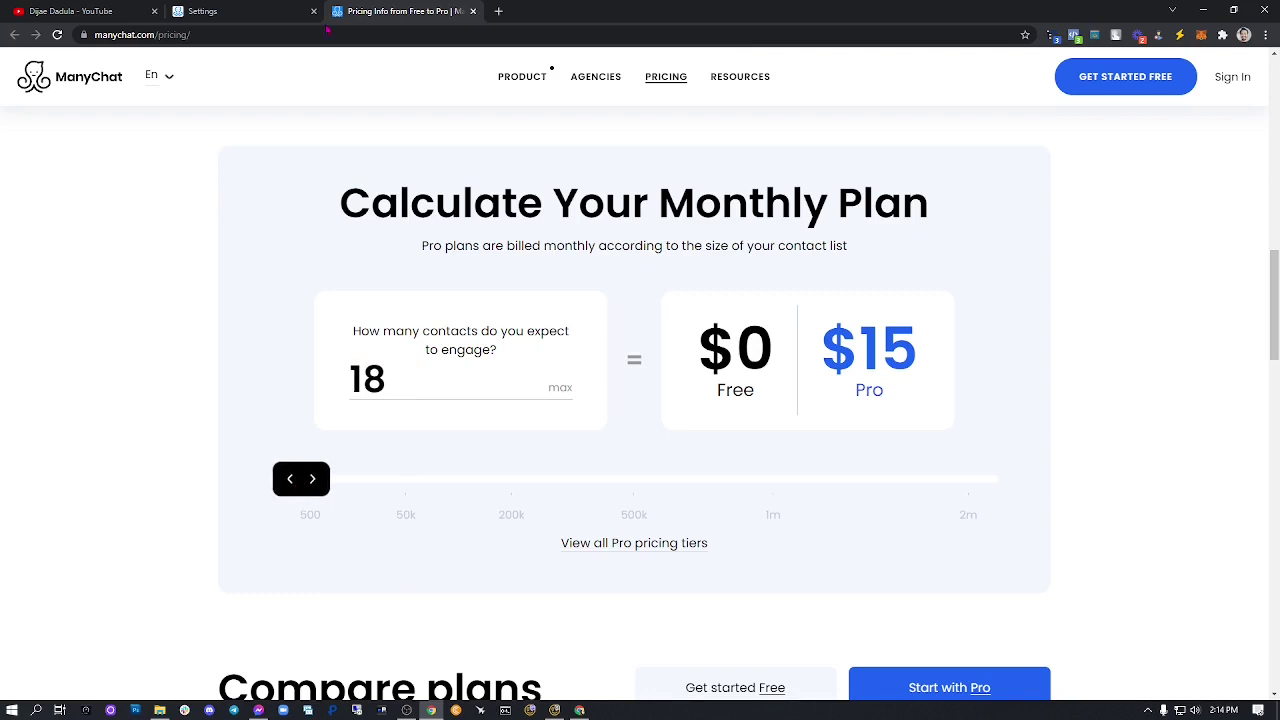
- Return to the account's billing settings and review the billing plan, SMS and email wallet balance, and invoice data
left_click(228, 9)
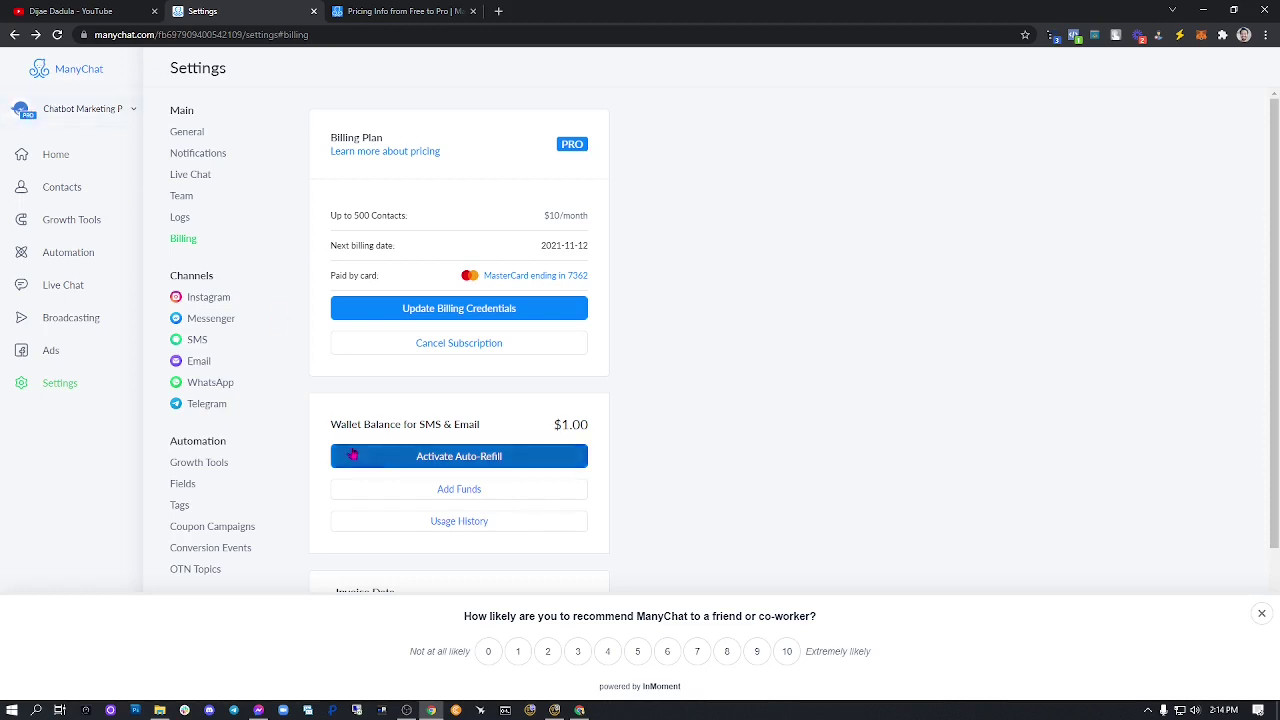
scroll(694, 420, "down", 2)
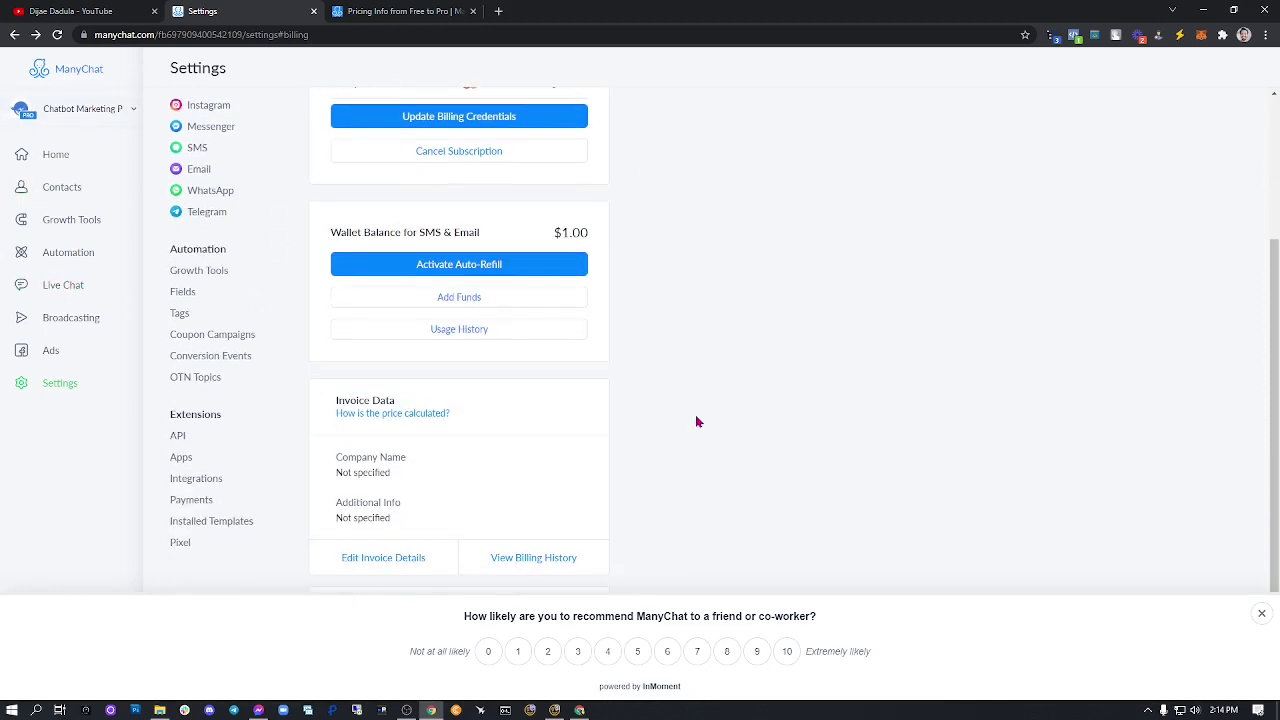
scroll(695, 420, "up", 2)
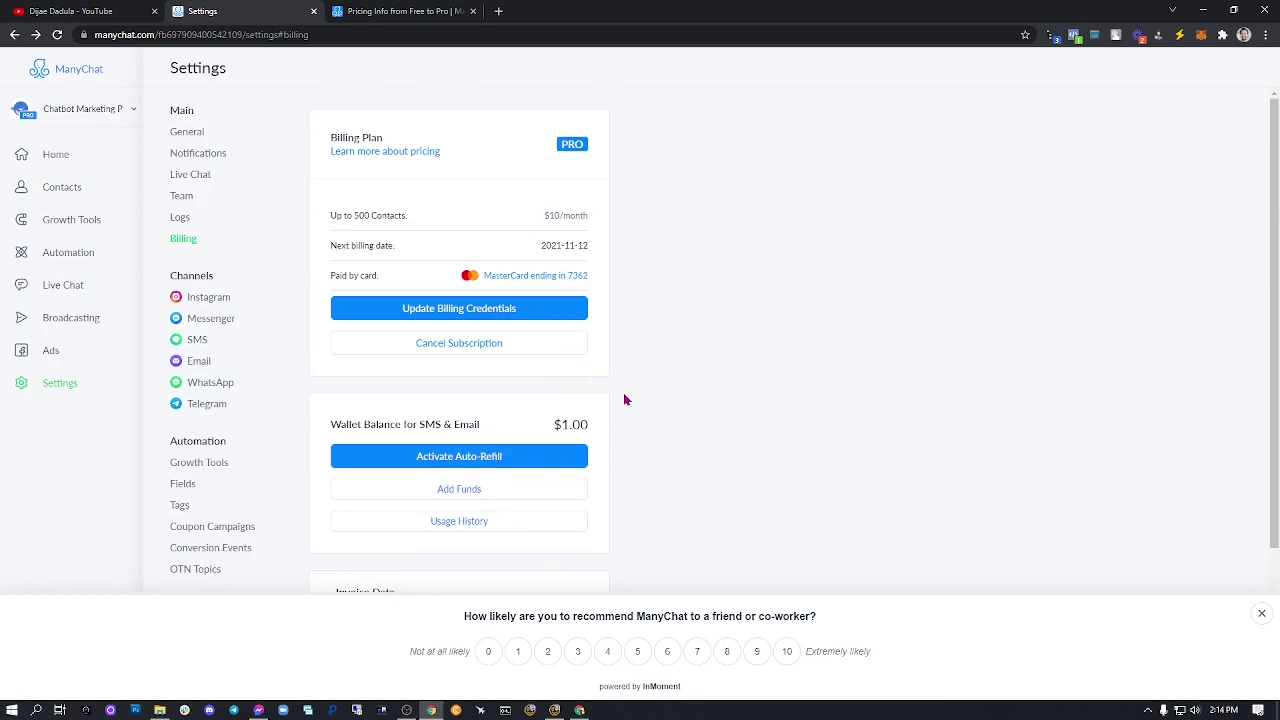